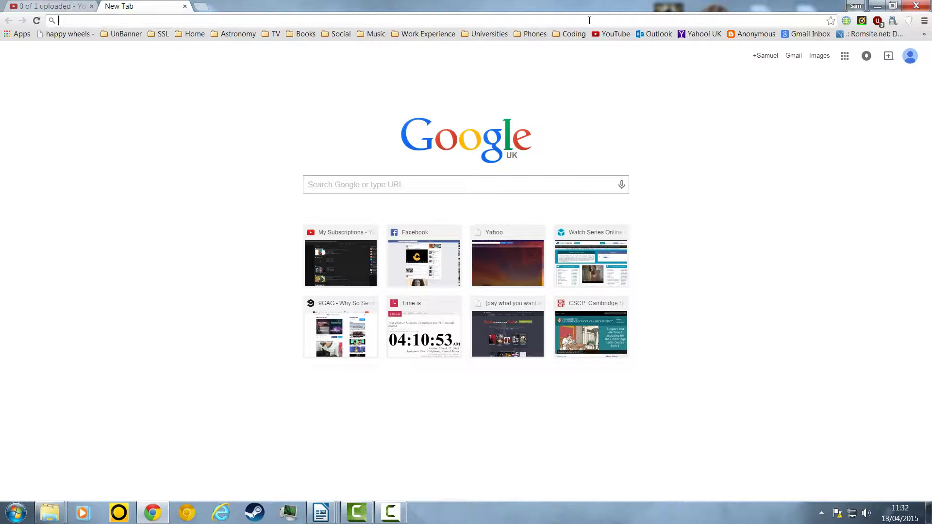
Load the HandBrake homepage at handbrake.fr in Chrome, then go to the desktop and select the HandBrake shortcut.
text(hand)
key(Return)
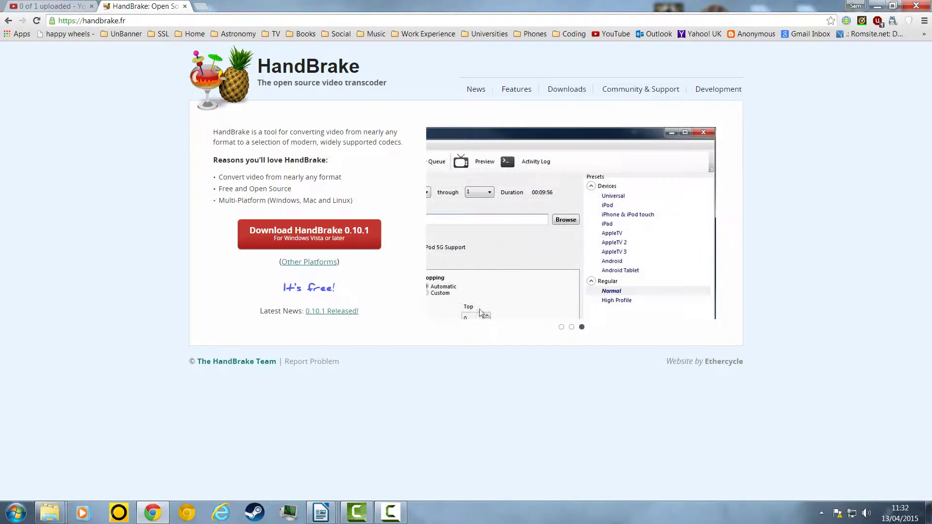
key(super+d)
click(164, 397)
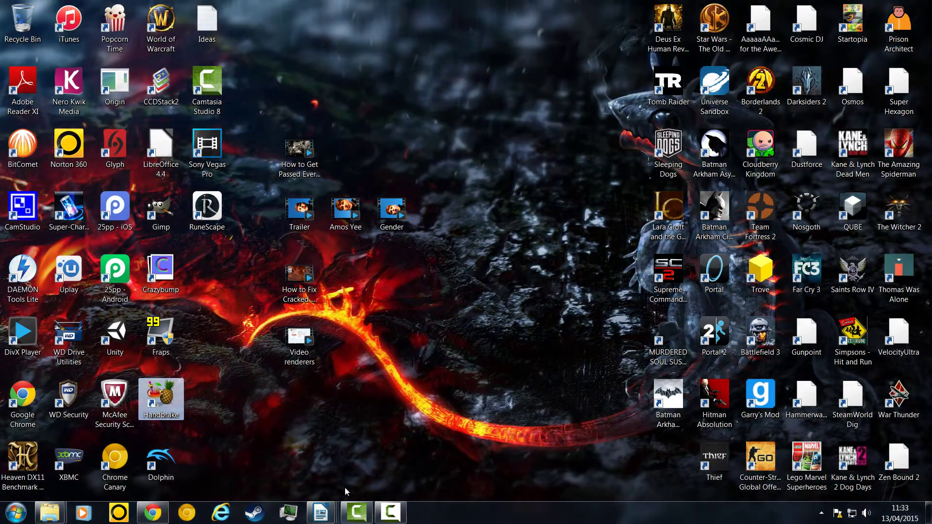
key(Return)
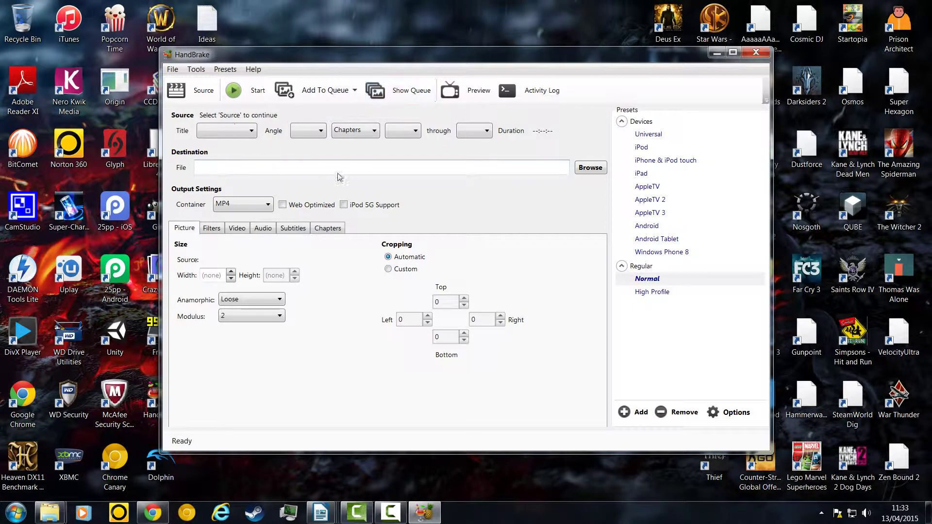
click(251, 133)
click(251, 135)
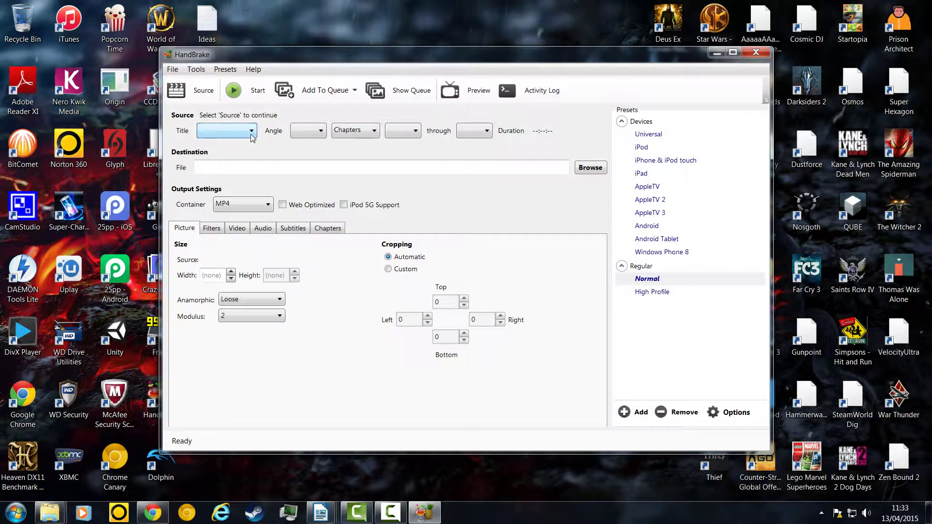
click(251, 229)
drag(505, 276, 478, 276)
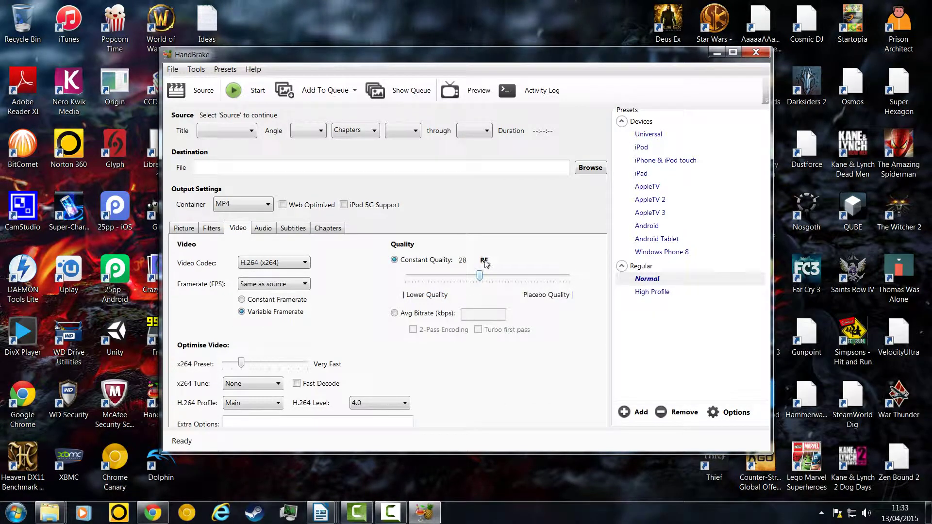
mouse_move(496, 281)
drag(479, 279, 569, 278)
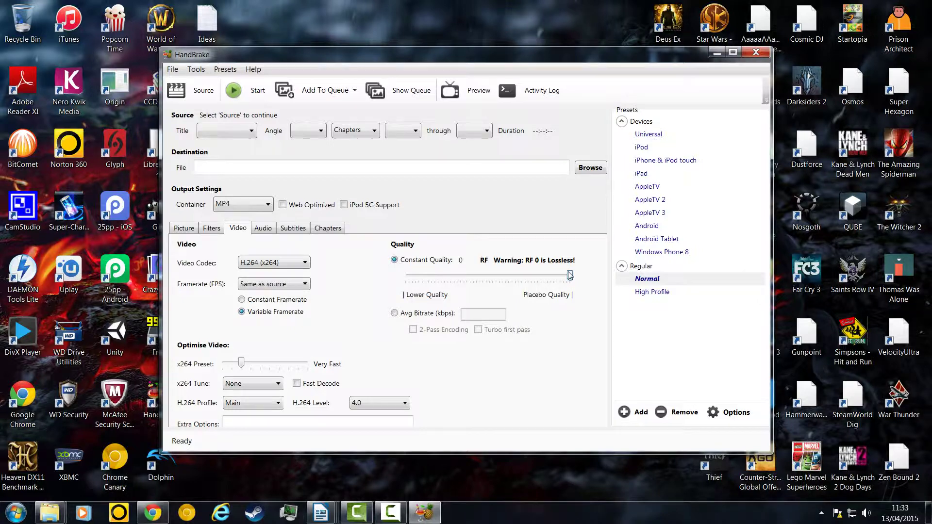
click(542, 276)
drag(542, 276, 521, 280)
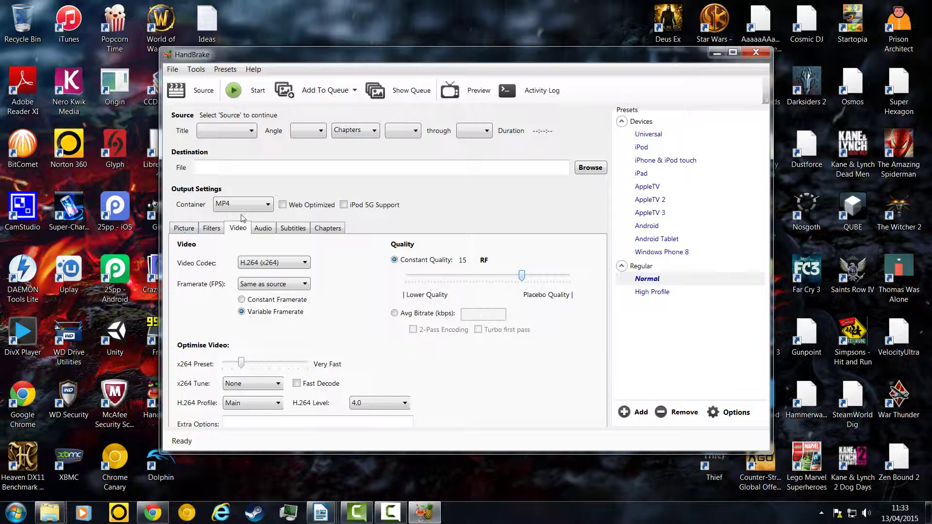
click(253, 229)
click(211, 229)
click(190, 230)
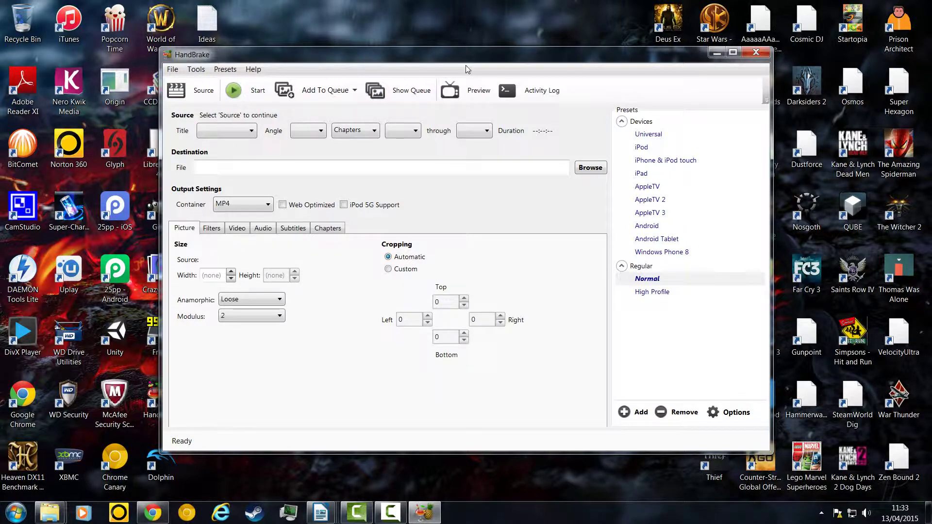
drag(457, 53, 528, 84)
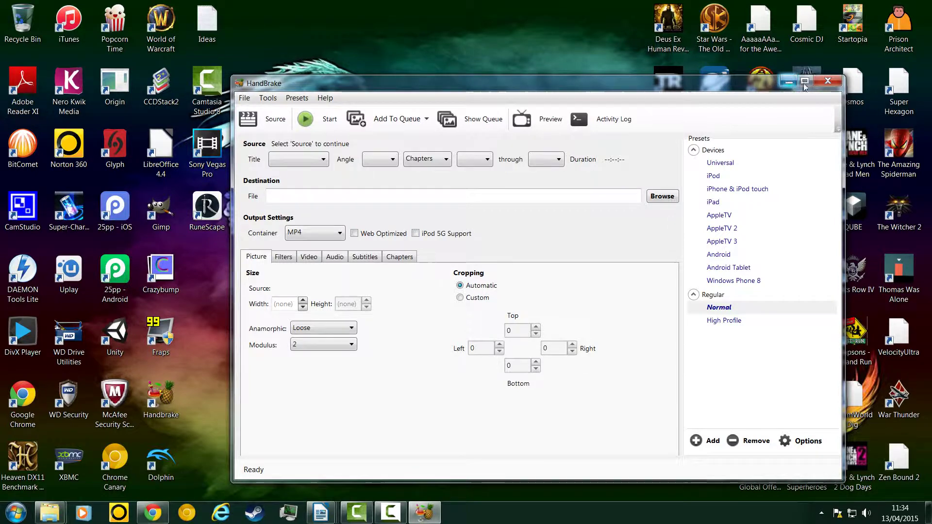
click(827, 83)
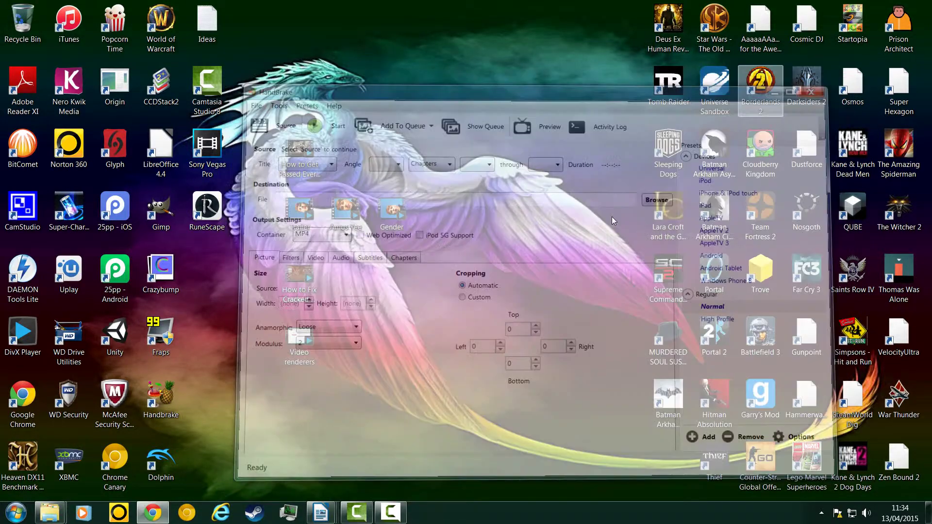
Bring Camtasia Studio back up, try to produce, and dismiss the no-media message.
click(354, 514)
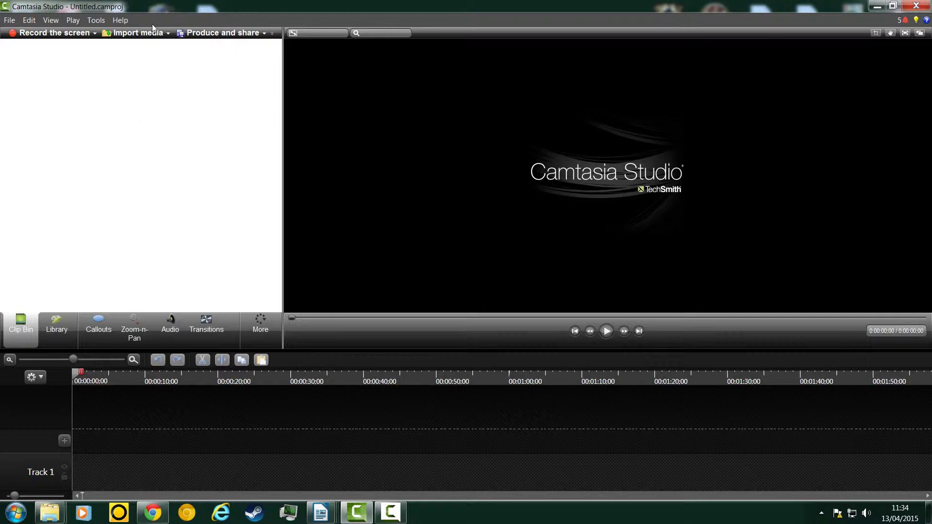
click(227, 33)
click(545, 300)
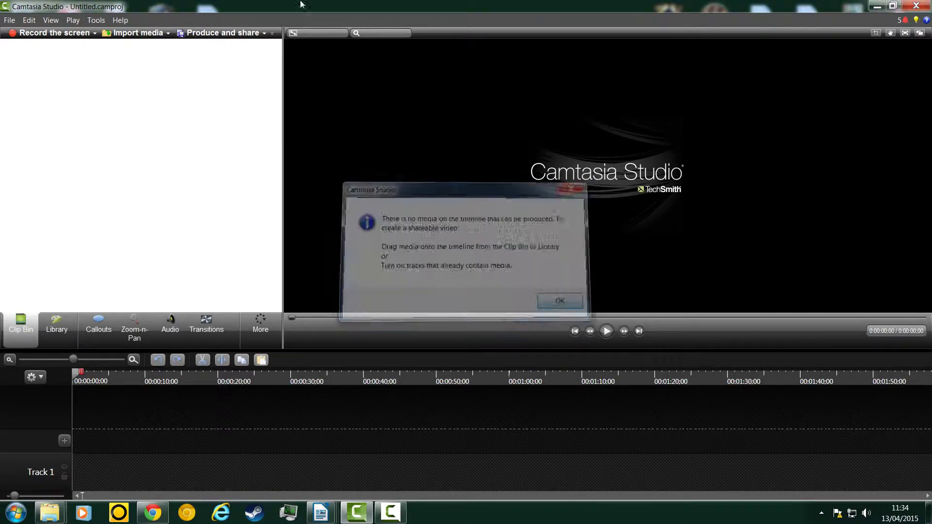
Import the desktop video into the Clip Bin, place it on Track 1, and maximize Camtasia.
drag(340, 6, 398, 187)
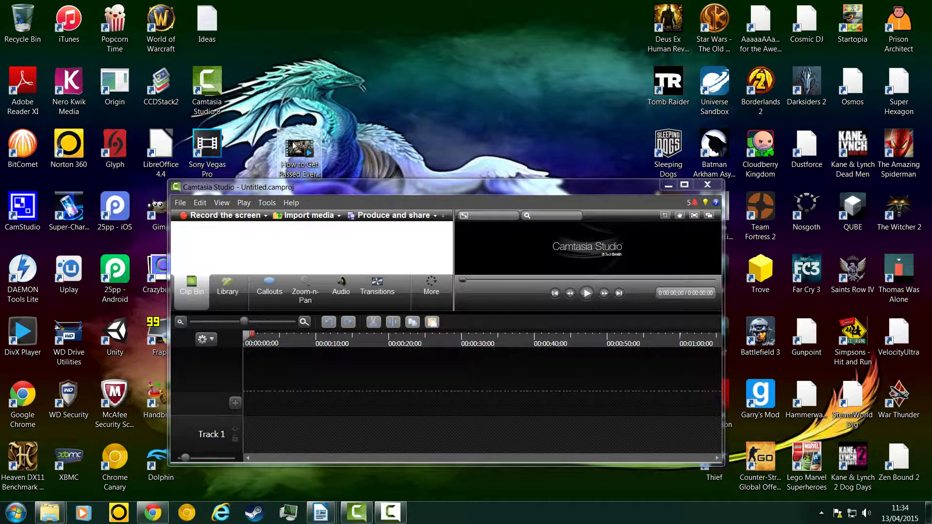
drag(299, 146, 210, 247)
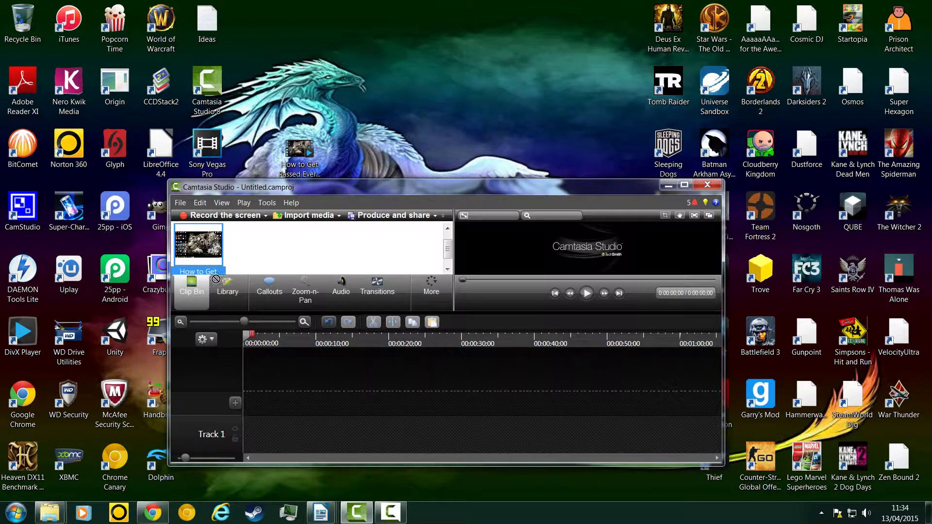
drag(251, 437, 251, 437)
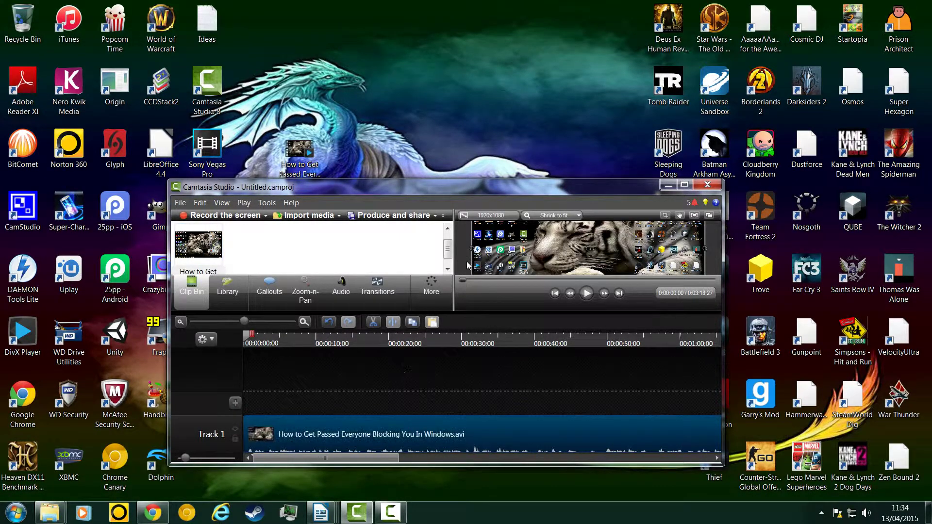
click(683, 184)
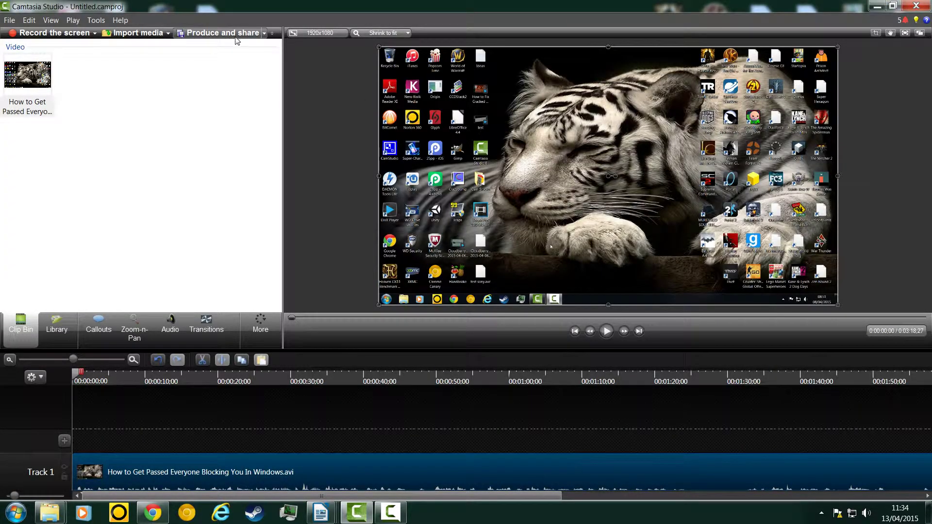
Browse the Custom production settings' Smart Player, video, audio and caption options, then cancel.
click(242, 35)
click(508, 152)
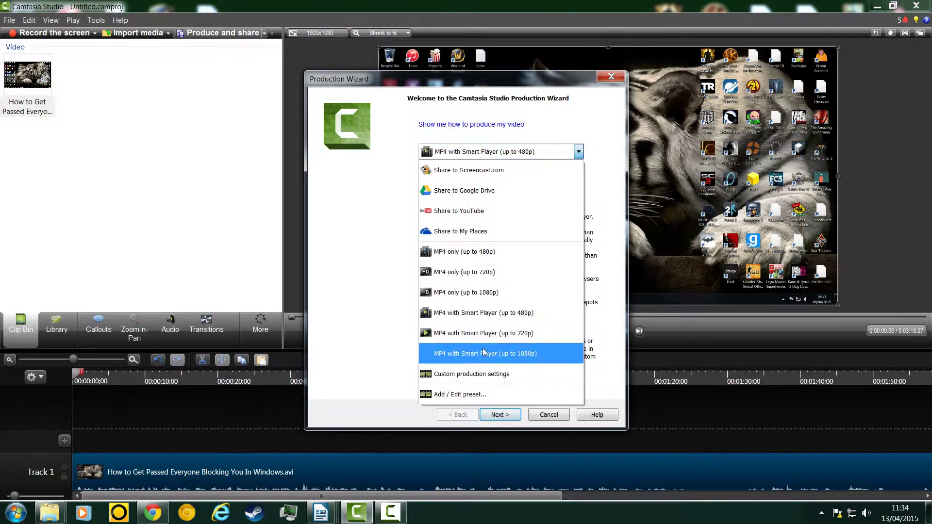
click(484, 373)
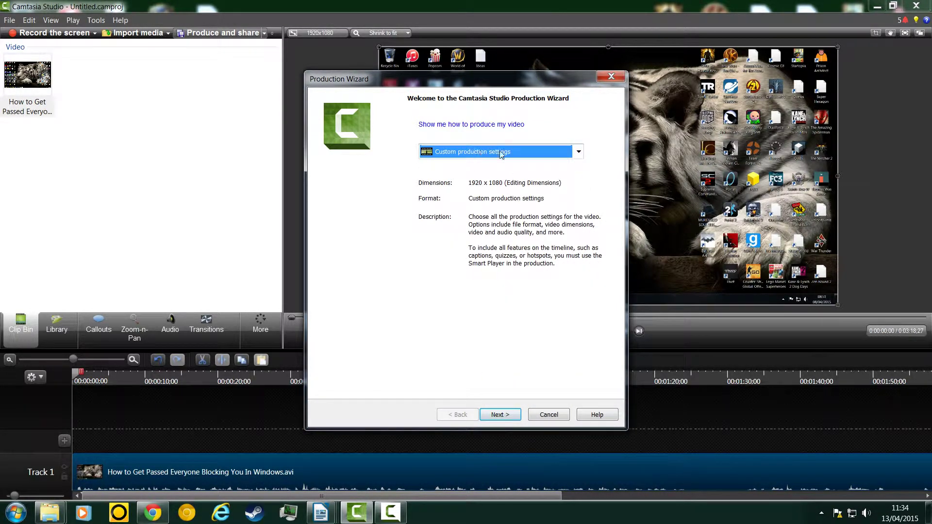
click(509, 416)
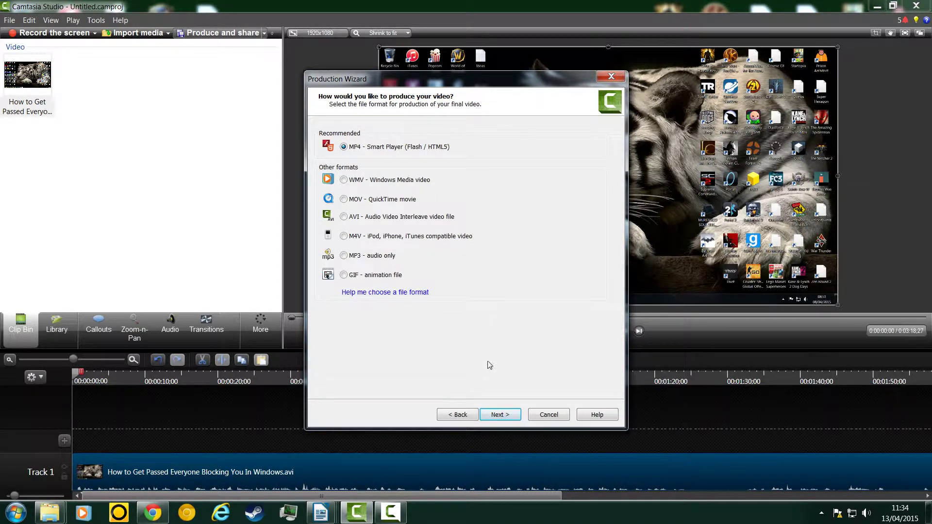
click(504, 416)
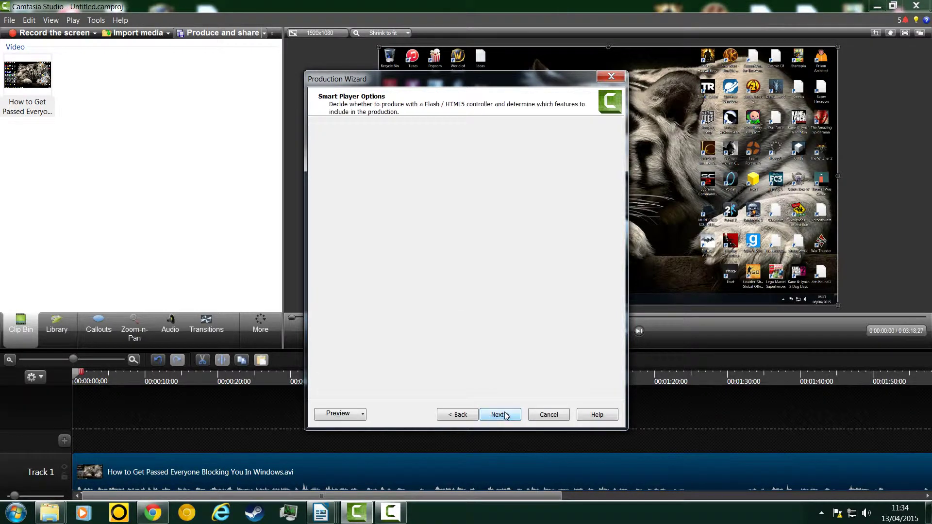
click(371, 134)
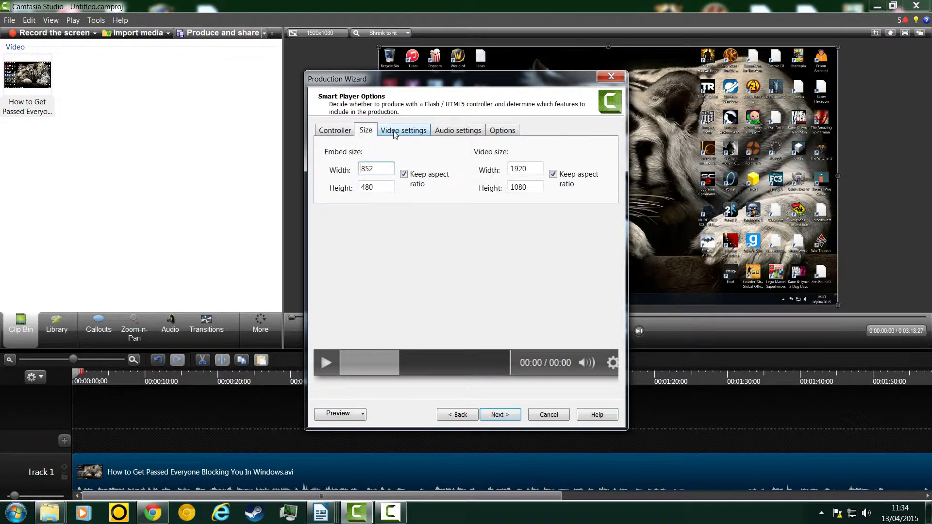
click(394, 134)
click(447, 134)
click(492, 133)
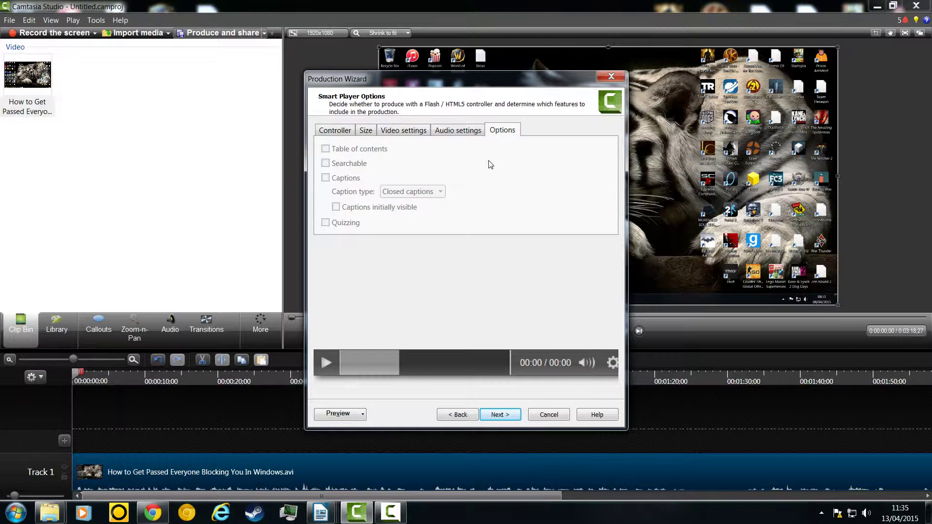
click(558, 413)
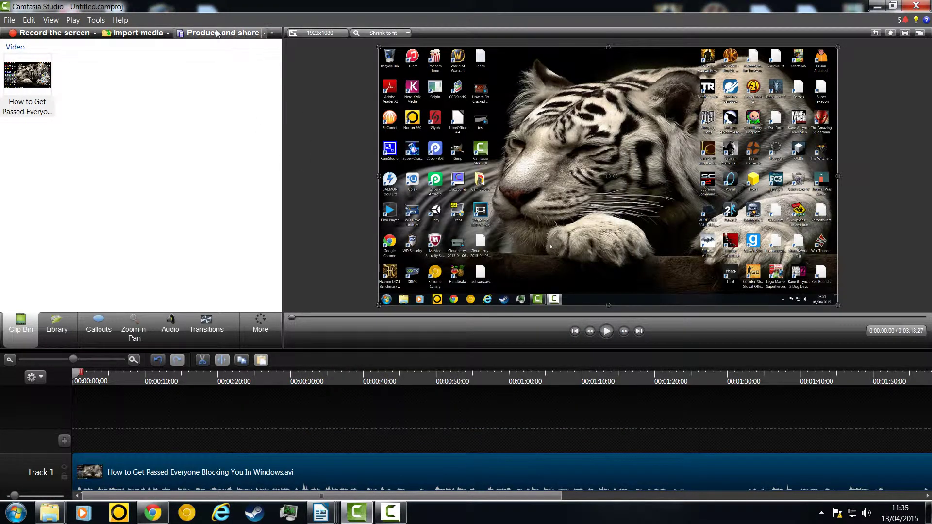
Restart the Production Wizard and choose the MP4 only (up to 1080p) preset.
click(217, 33)
click(481, 152)
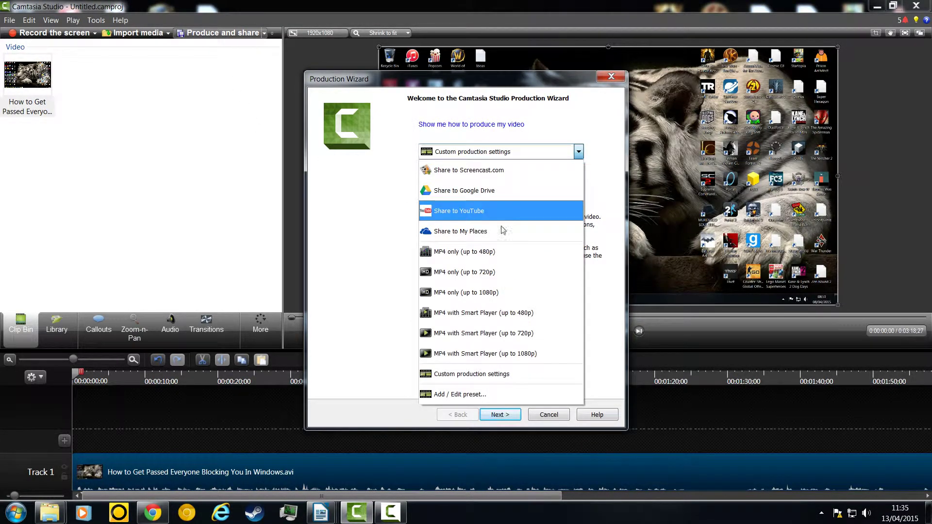
click(487, 292)
click(469, 158)
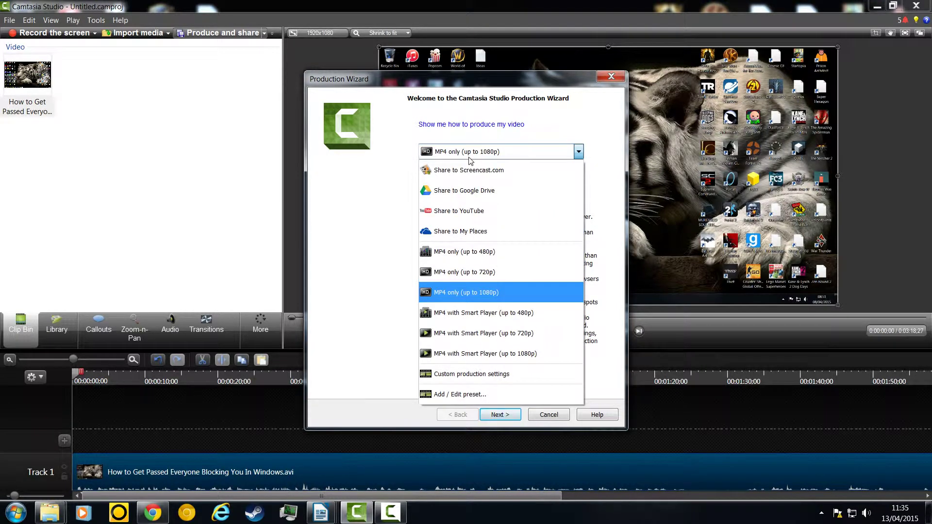
click(559, 80)
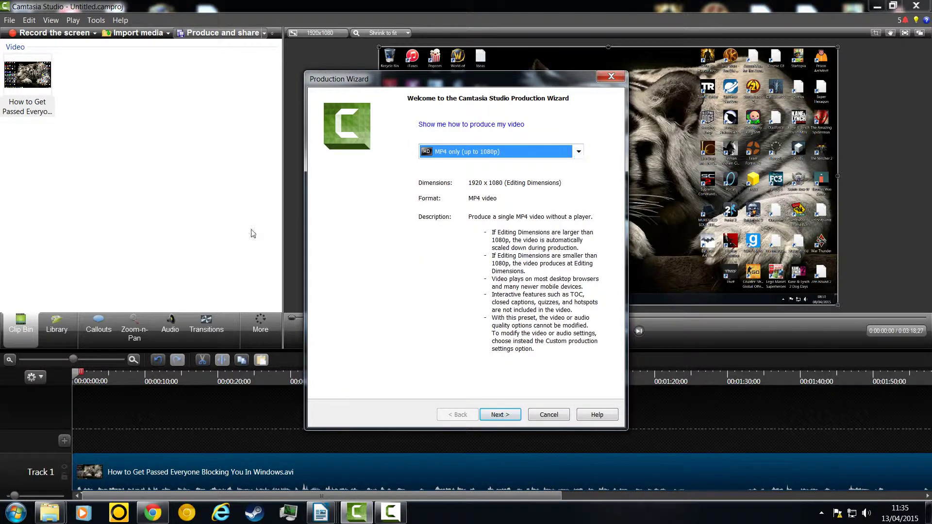
drag(612, 73, 614, 76)
Close the Production Wizard and try deleting the clip from the Clip Bin, dismissing the in-use warning.
click(614, 75)
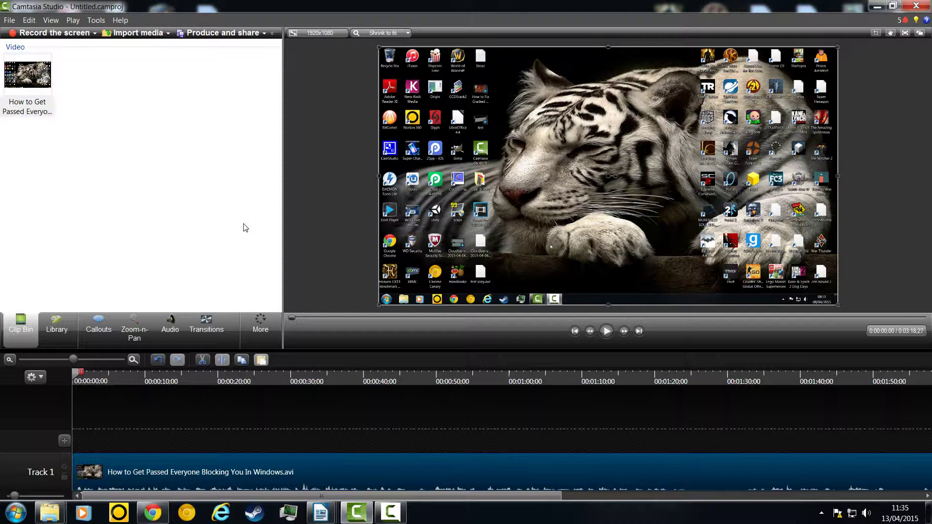
click(45, 91)
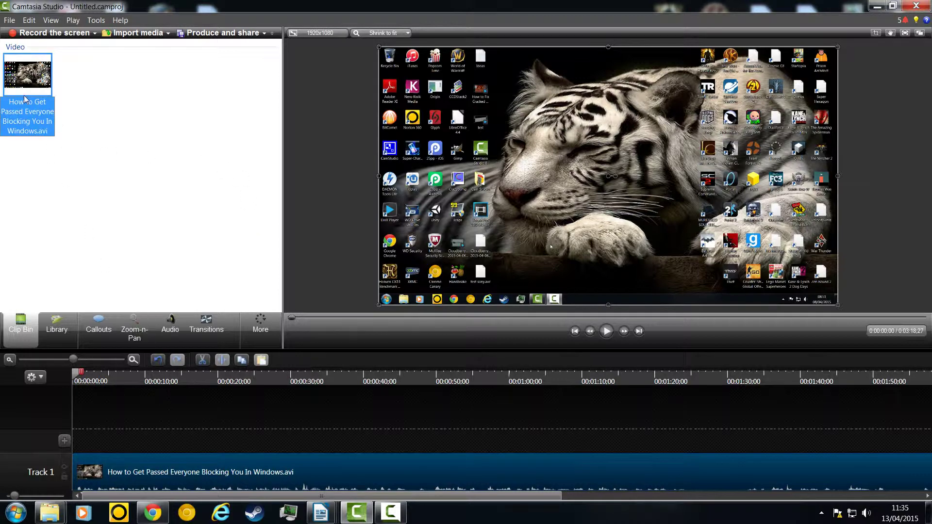
key(Delete)
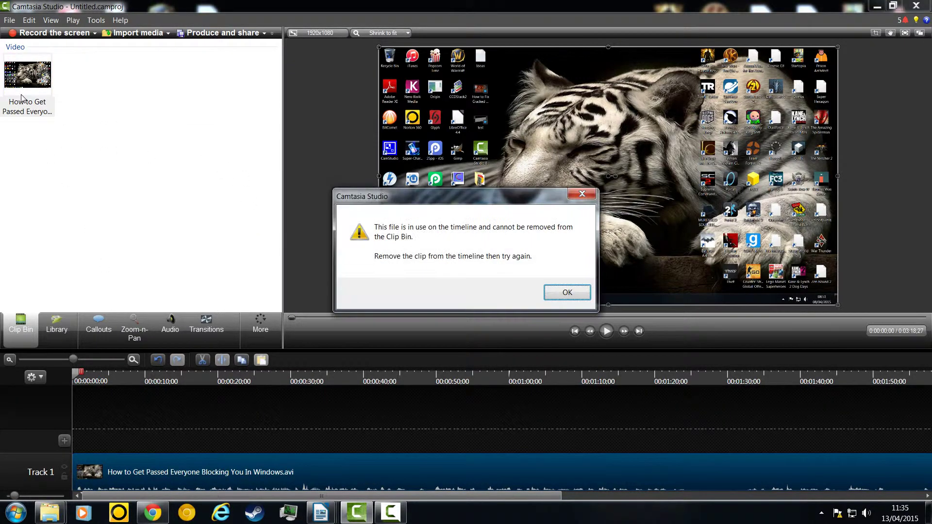
click(567, 291)
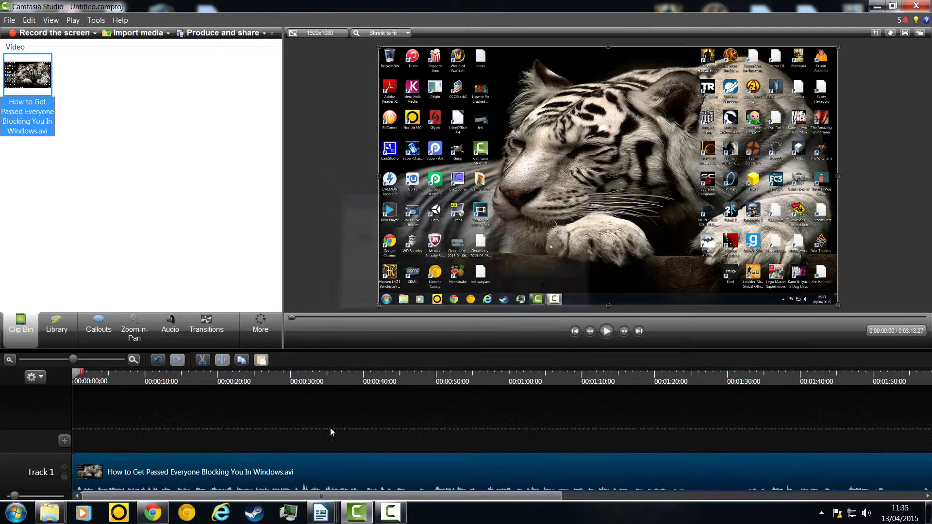
Delete the clip from Track 1, then reselect it in the Clip Bin.
click(323, 477)
key(Delete)
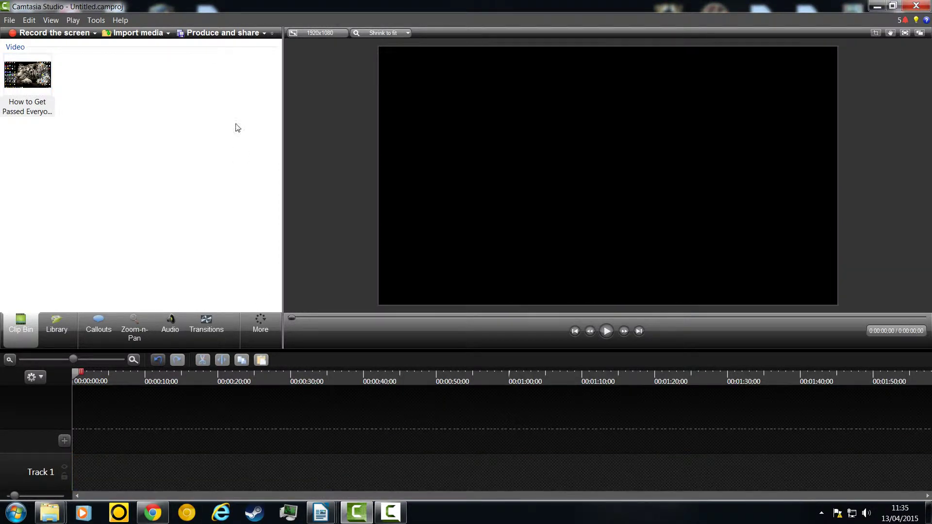
click(35, 82)
Delete the 'How to Get Passed Everyone Blocking You In Windows.avi' clip from the Clip Bin.
key(Delete)
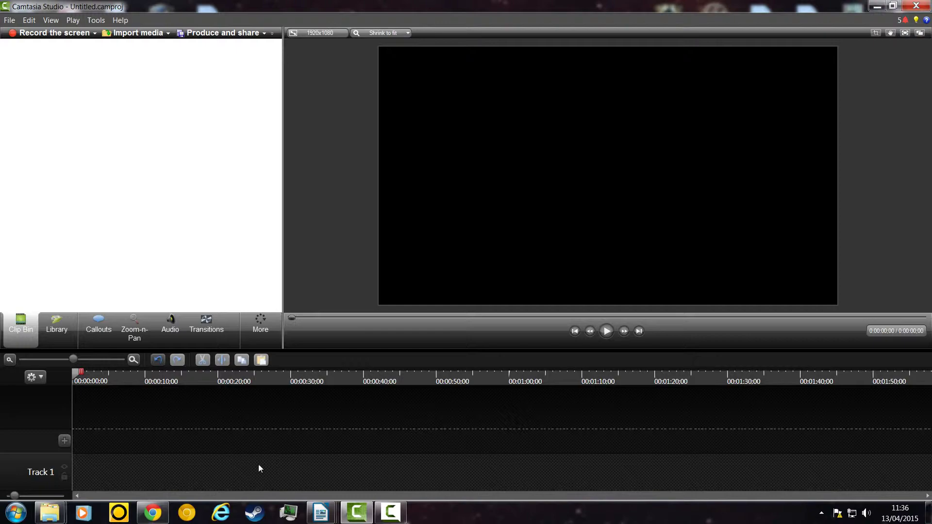
Minimize Camtasia, launch Sony Vegas Pro, rearrange its docked panels, and shrink it to a floating window.
click(877, 6)
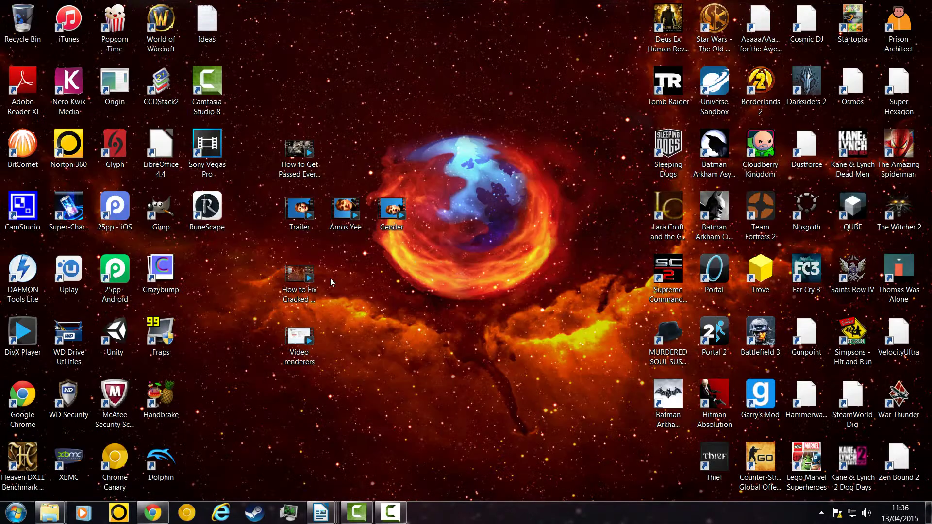
double_click(196, 156)
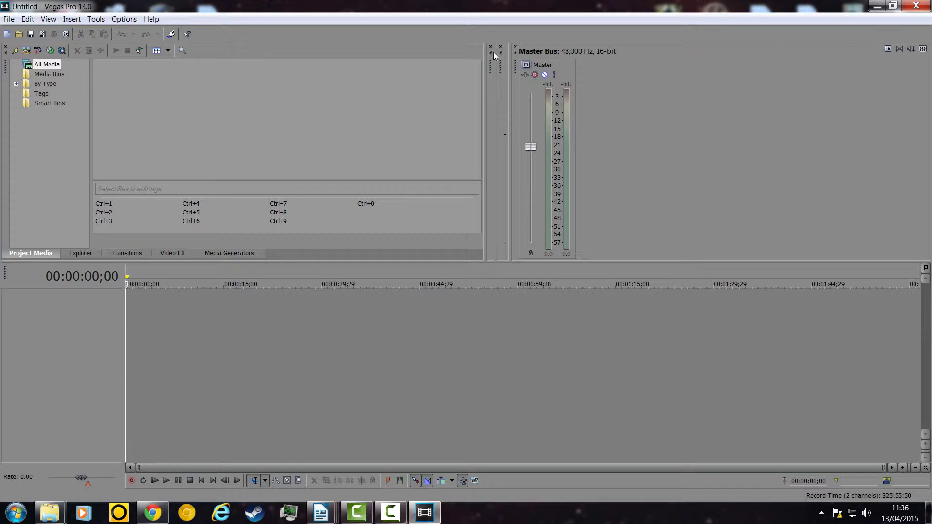
mouse_move(493, 54)
mouse_down()
mouse_move(543, 68)
mouse_move(855, 75)
mouse_up()
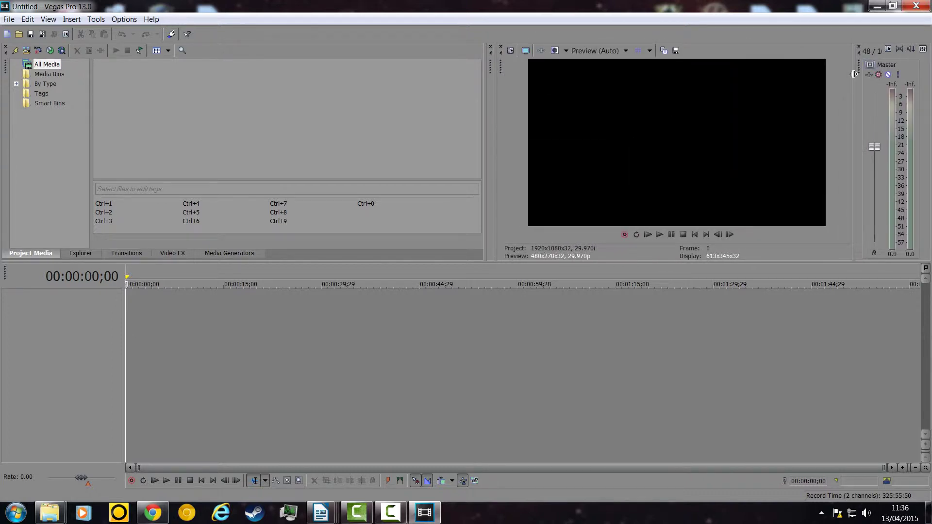
drag(497, 90, 535, 91)
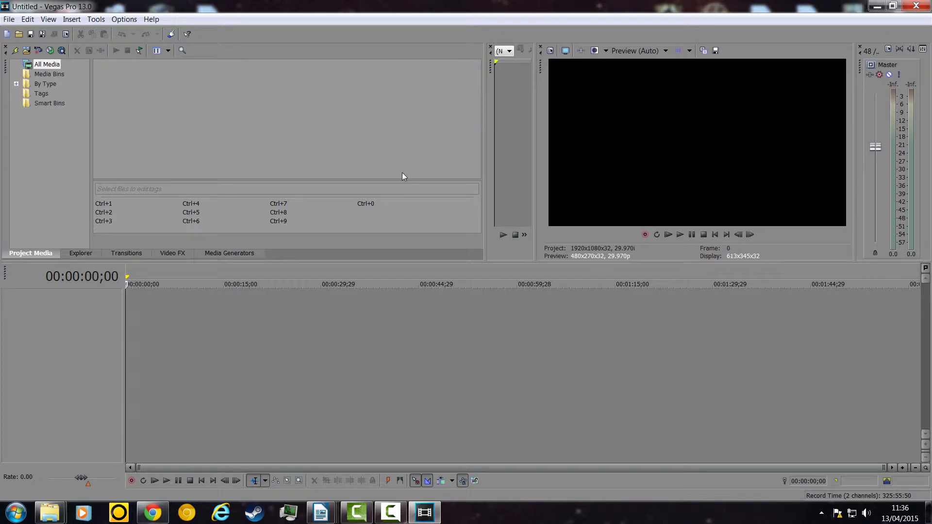
double_click(182, 4)
drag(476, 39, 568, 40)
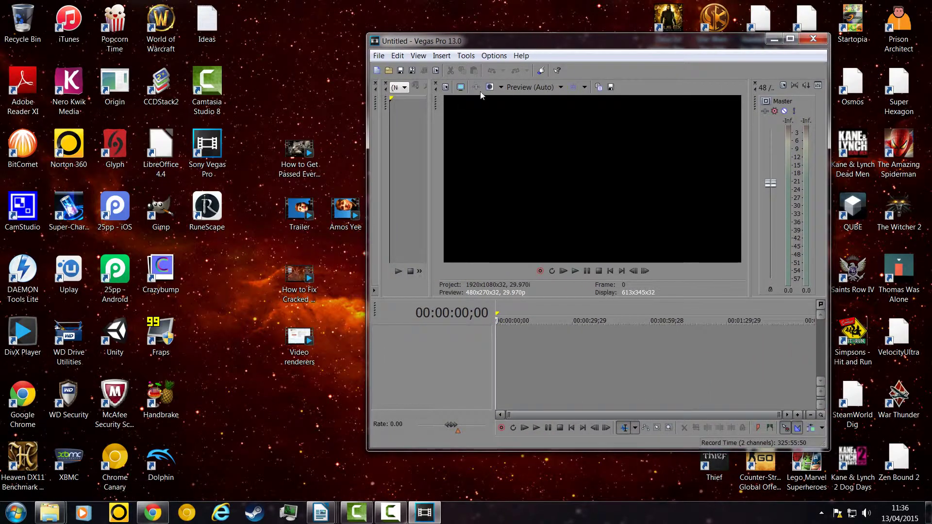
Drop the desktop clip onto the Vegas timeline, match project settings to it, and maximize Vegas.
drag(310, 155, 507, 197)
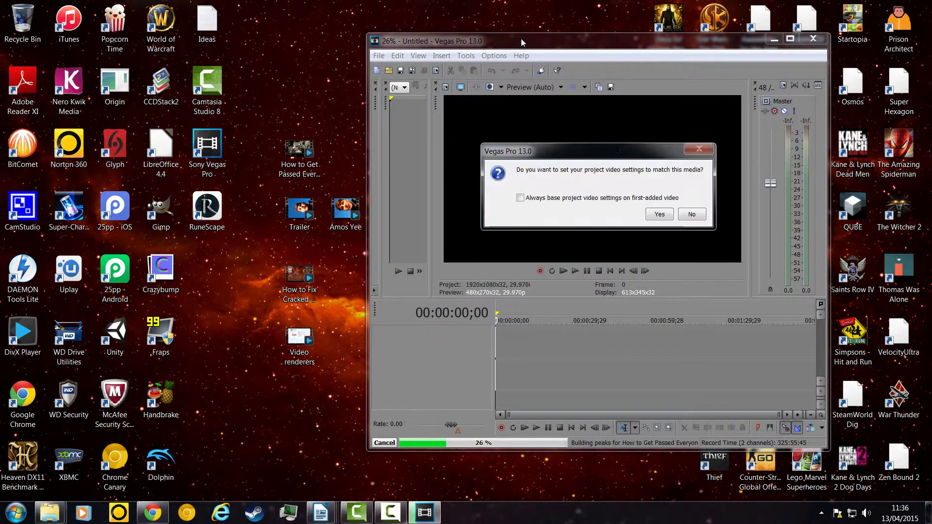
click(657, 214)
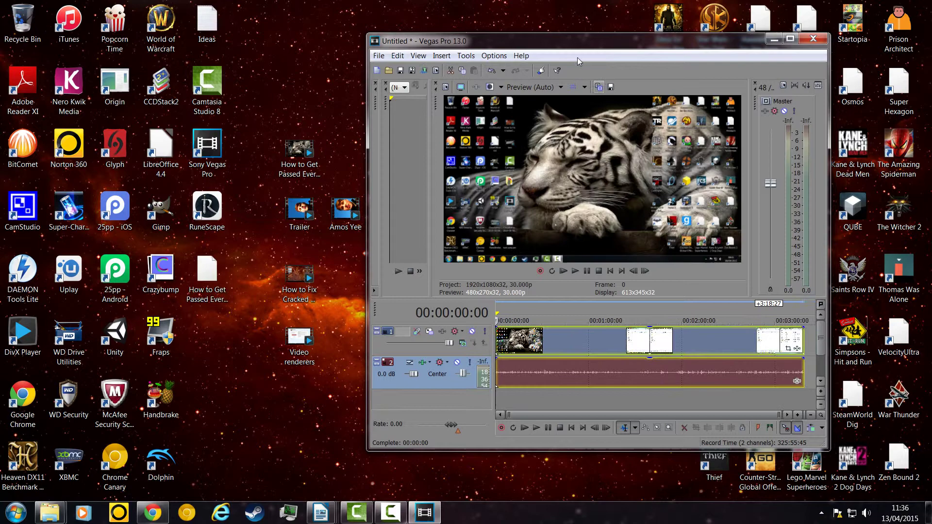
drag(534, 41, 475, 4)
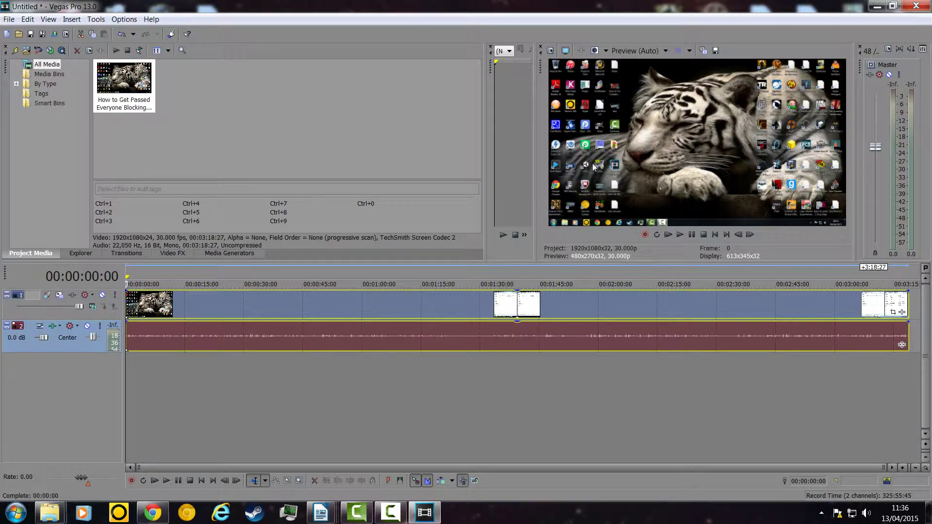
Scrub and play the clip around 00:01:39, then return to the project start.
click(915, 303)
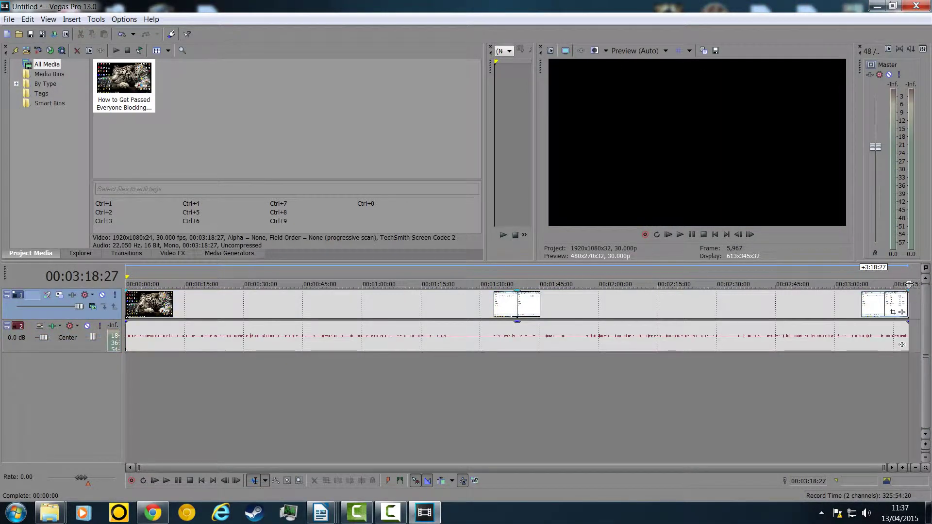
drag(913, 281, 518, 284)
drag(500, 401, 349, 379)
click(517, 356)
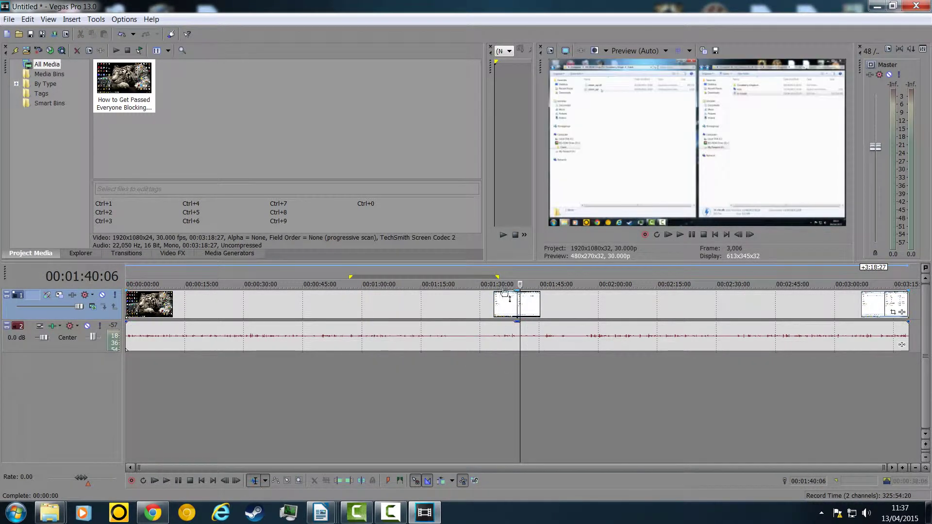
click(515, 286)
key(space)
click(508, 365)
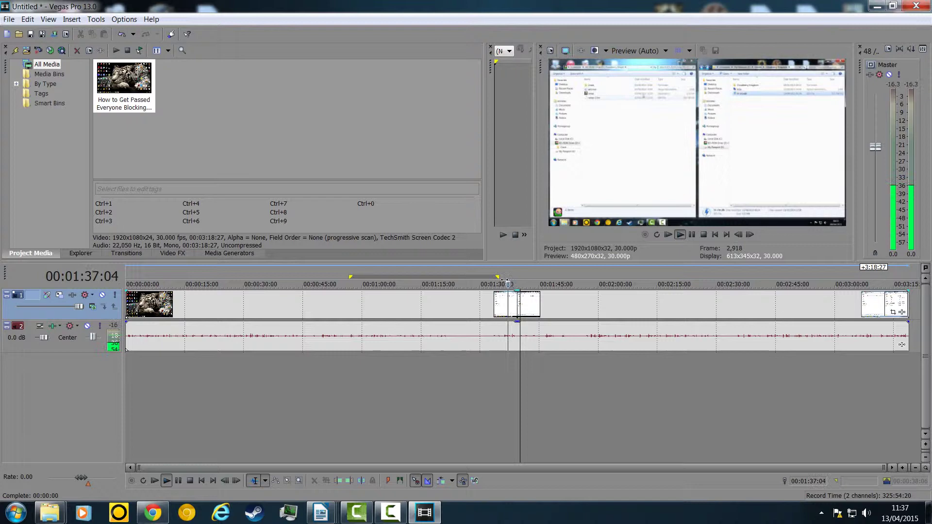
key(Home)
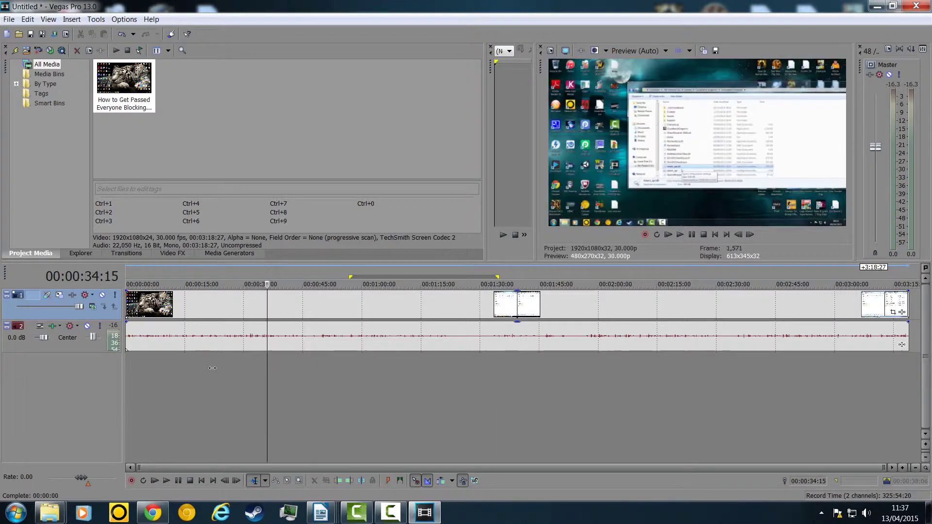
Open the File menu down to the Render As... command.
click(9, 19)
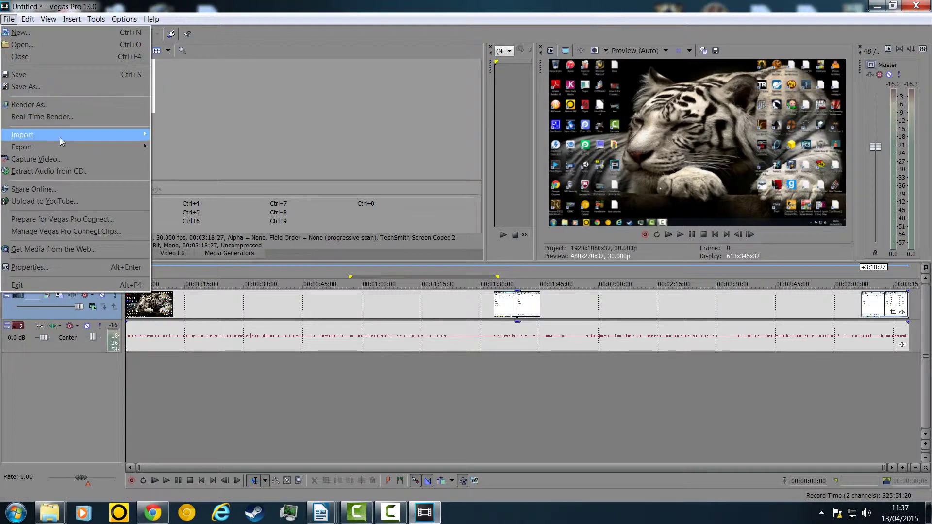
mouse_move(64, 152)
Open Render As, collapse Video for Windows (*.avi), then expand and collapse the FLAC Audio templates.
click(60, 107)
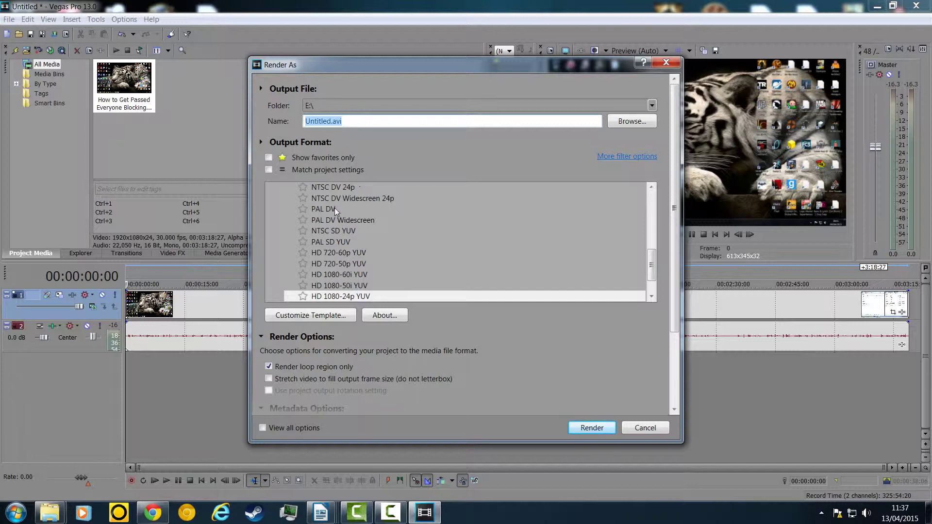
drag(651, 265, 651, 251)
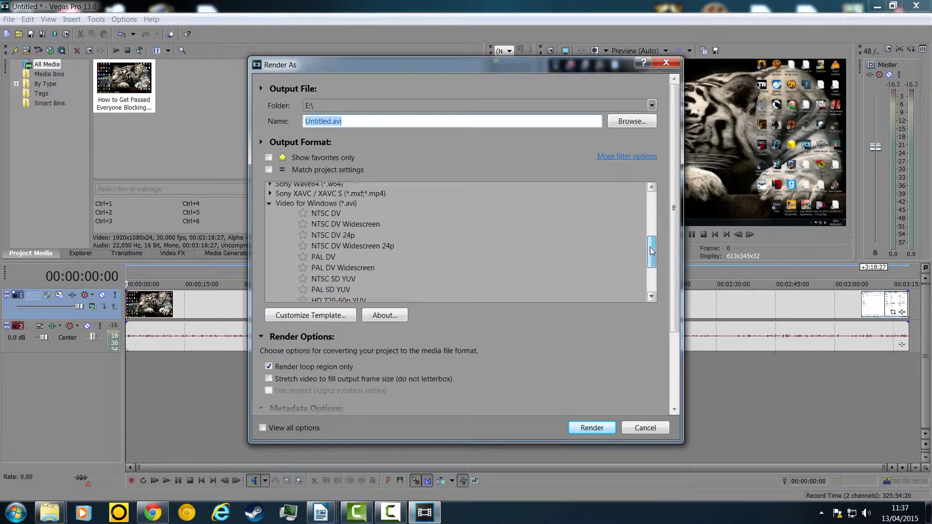
click(268, 207)
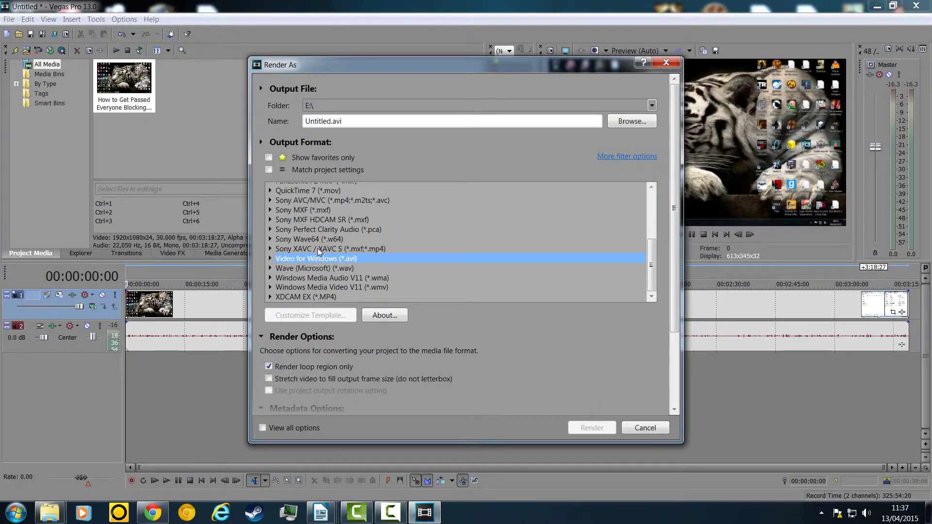
scroll(320, 243, up, 4)
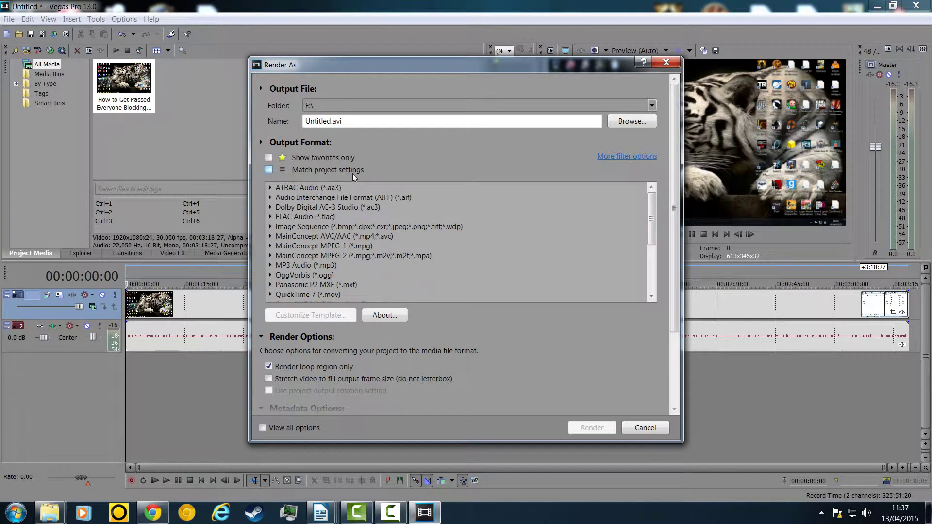
click(270, 216)
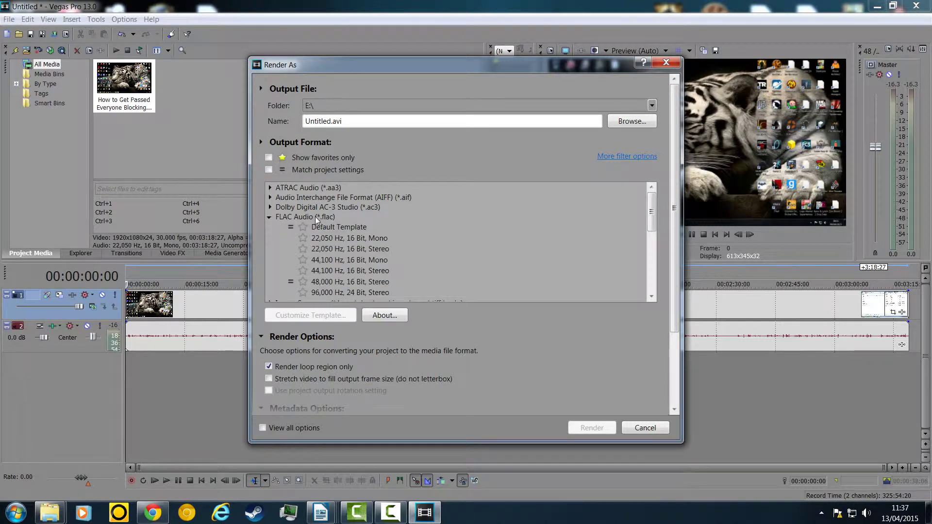
scroll(315, 216, down, 2)
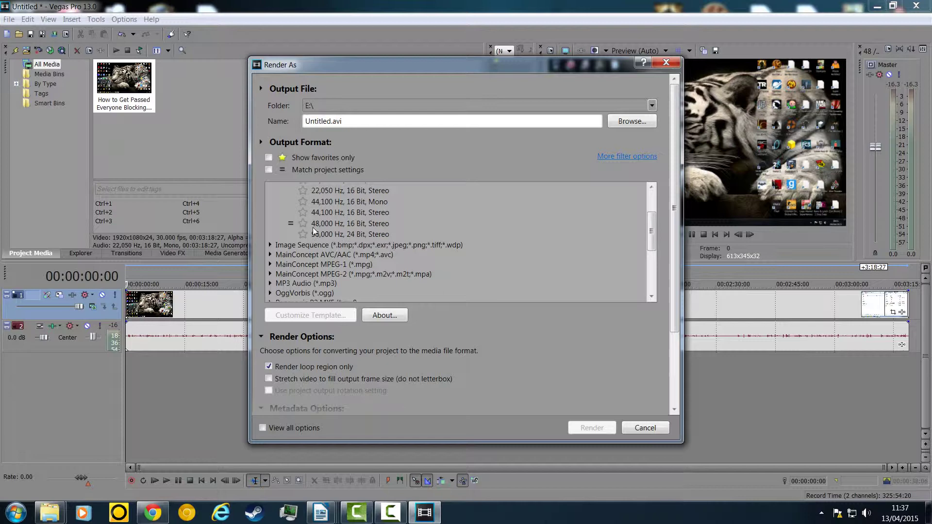
scroll(330, 235, up, 1)
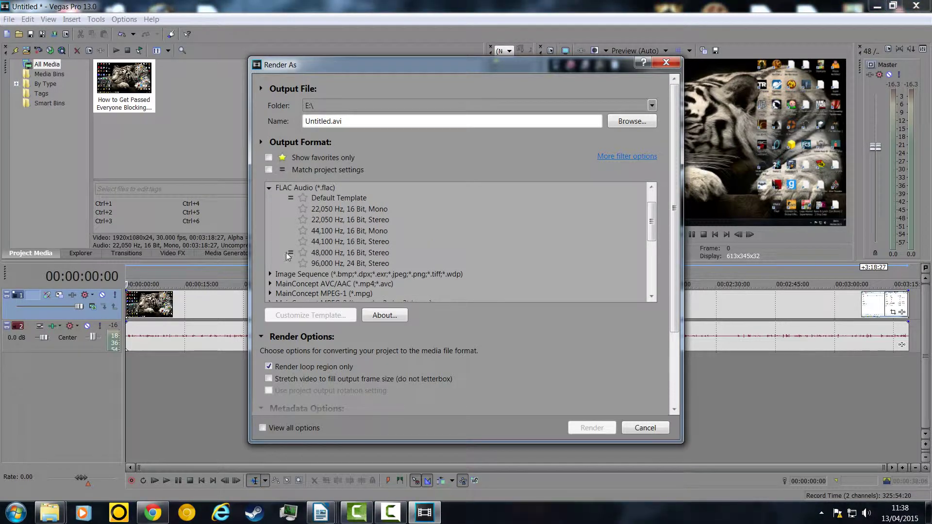
click(270, 188)
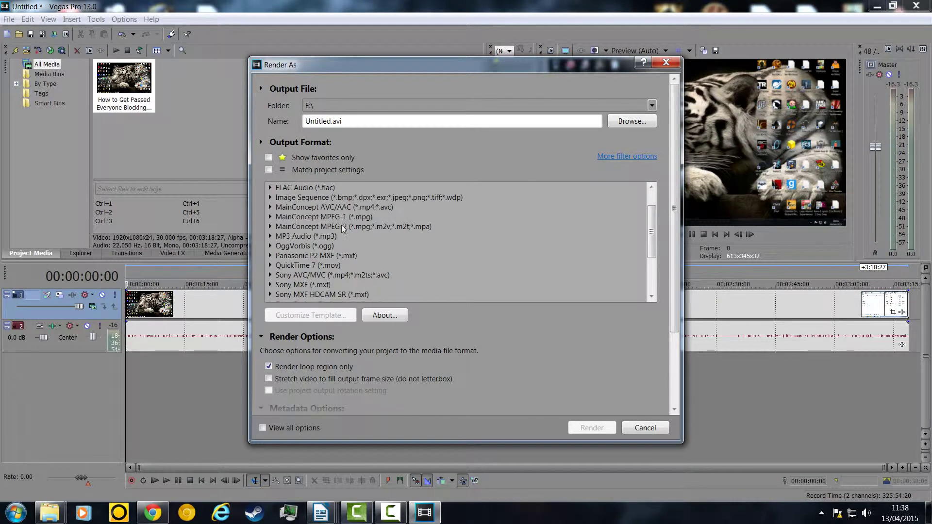
Scroll up and down through the Render As output format list to review the available formats.
scroll(304, 214, down, 3)
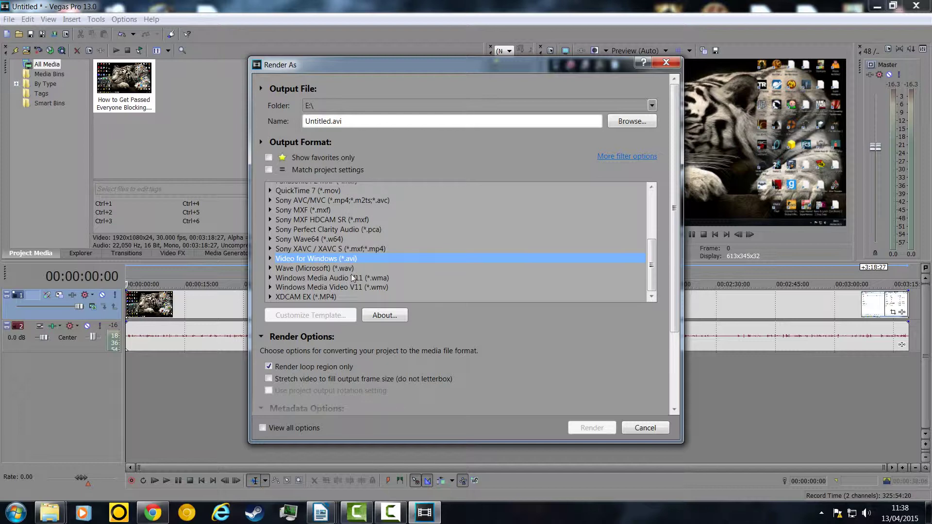
scroll(350, 273, up, 4)
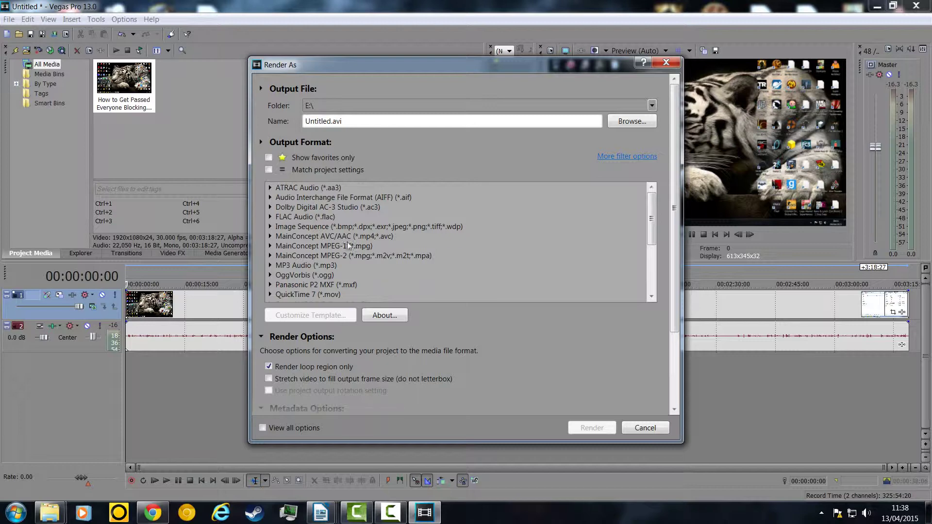
scroll(356, 247, down, 4)
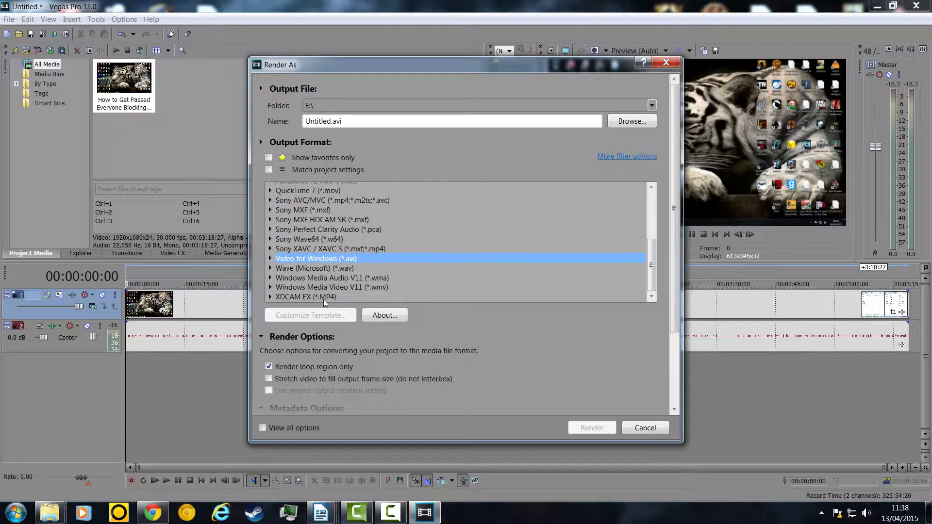
scroll(354, 284, up, 1)
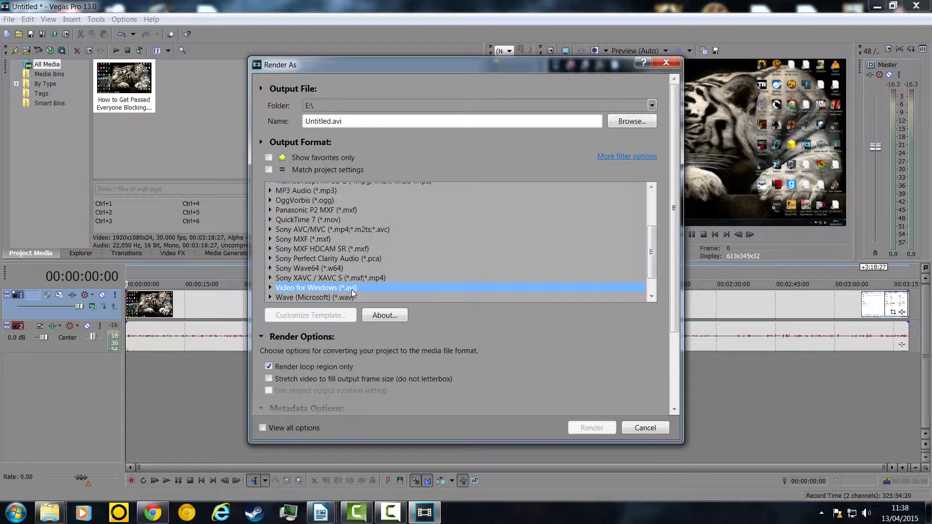
scroll(352, 289, down, 1)
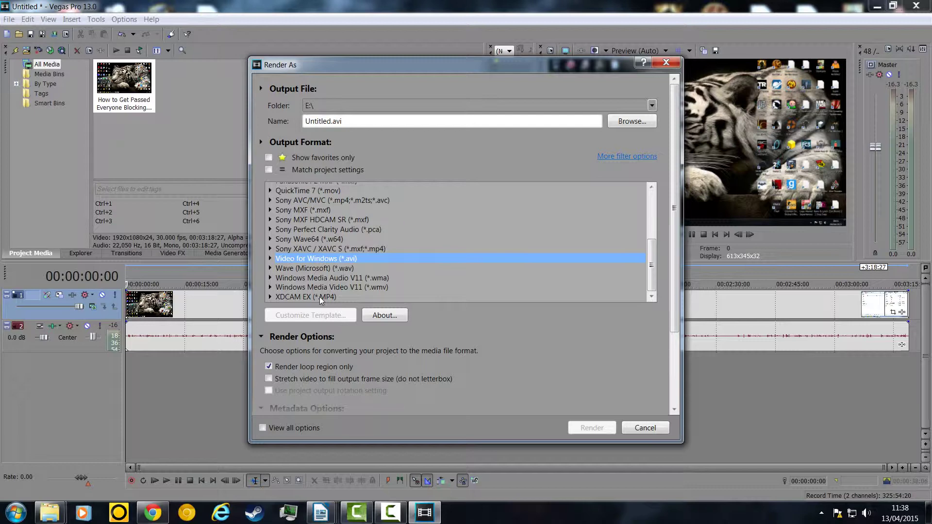
scroll(319, 296, up, 4)
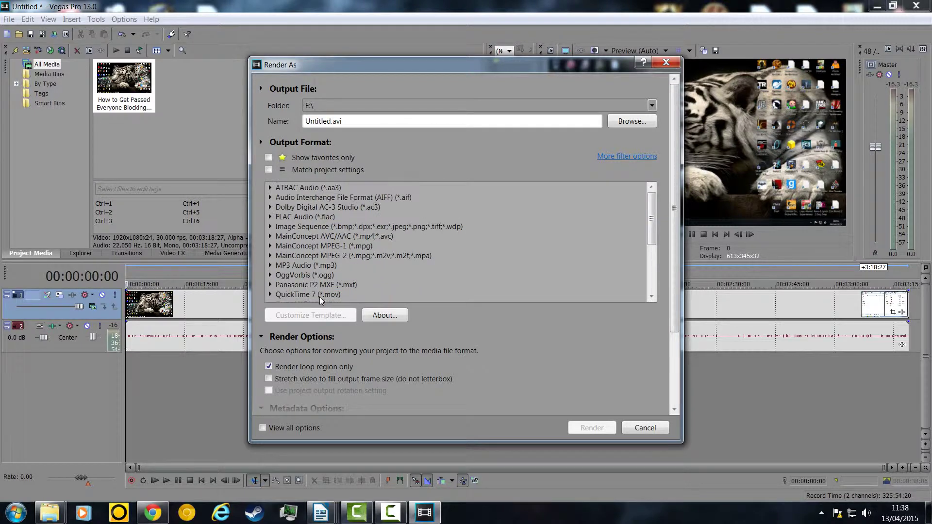
scroll(318, 262, down, 4)
Select Wave (Microsoft) as the output format and browse its templates, then collapse them.
click(316, 268)
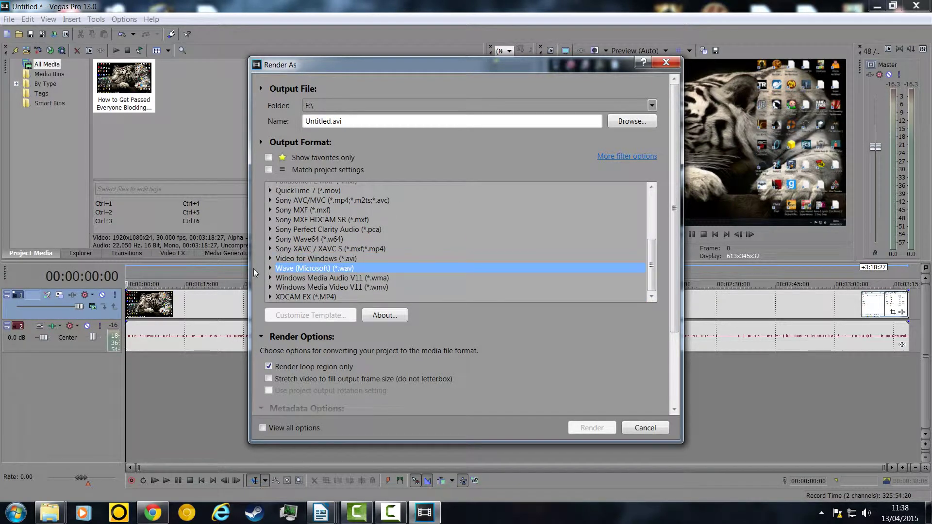
click(270, 267)
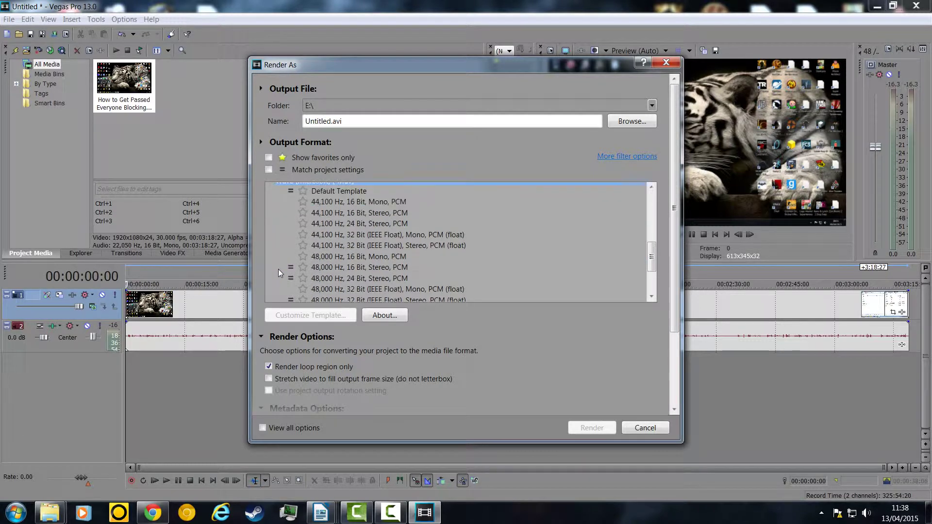
scroll(278, 269, down, 2)
scroll(278, 263, up, 3)
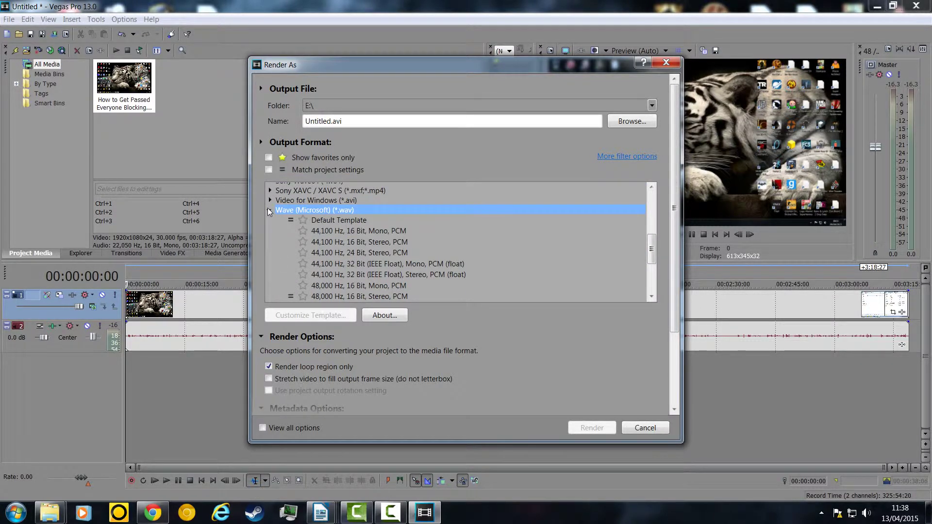
click(270, 210)
scroll(291, 271, up, 3)
scroll(298, 272, down, 3)
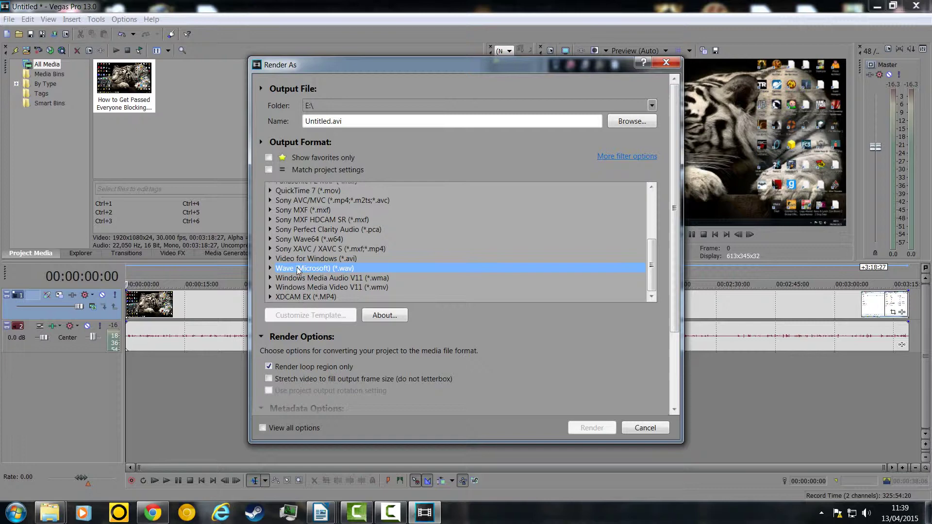
Choose Windows Media Video V11 (*.wmv), browse its templates, and show its plug-in About information.
click(335, 288)
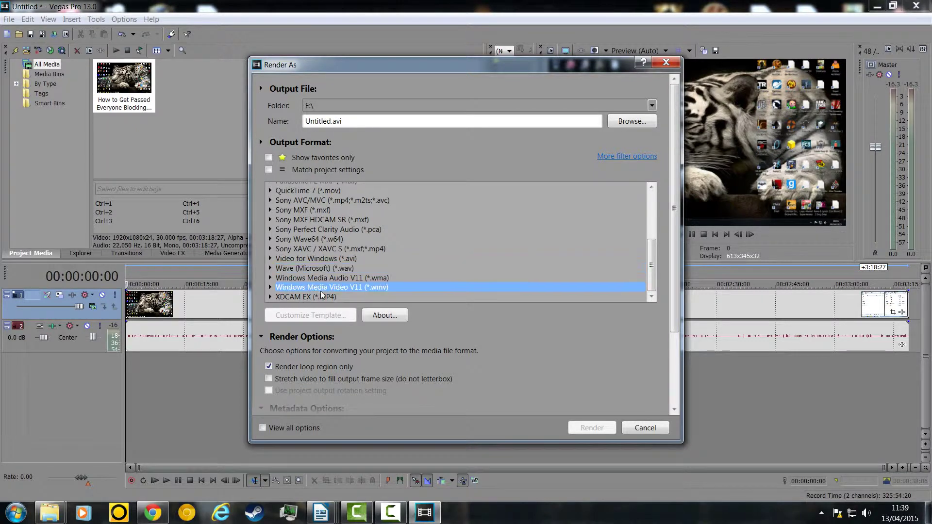
click(270, 287)
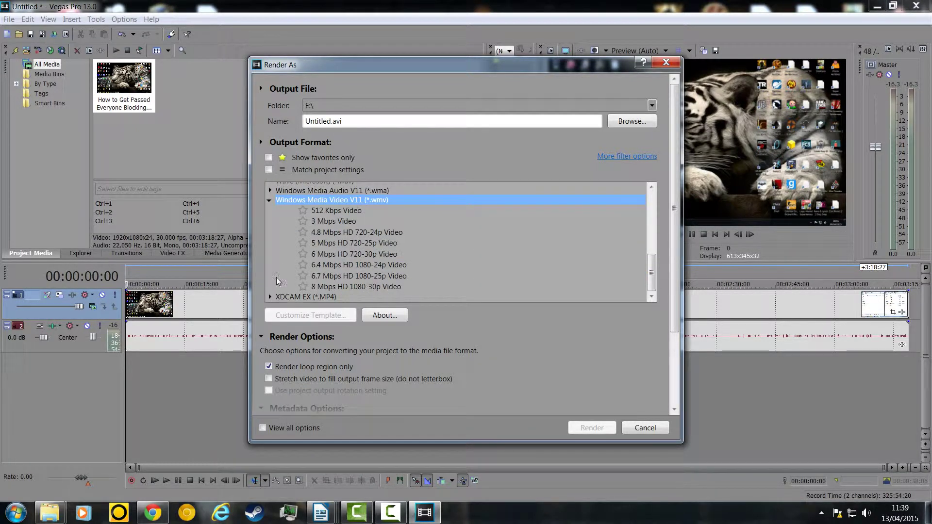
click(267, 202)
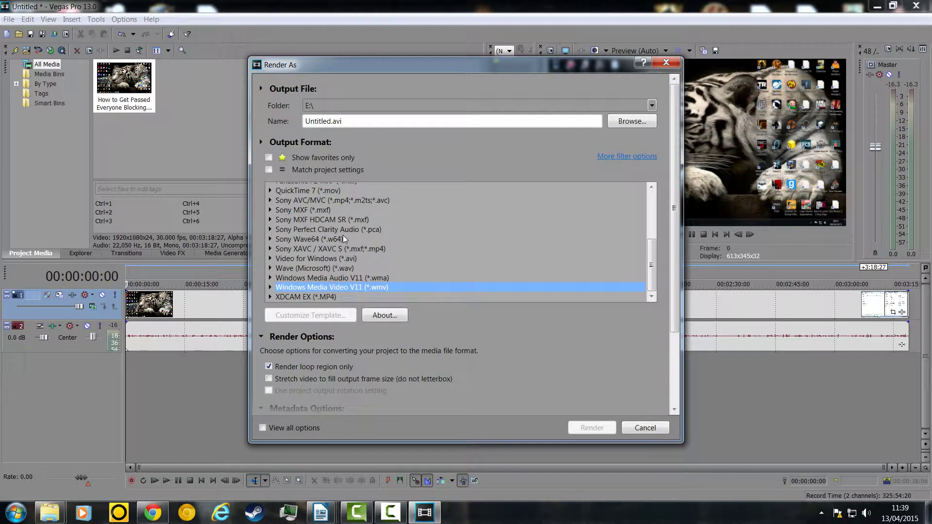
scroll(343, 236, up, 4)
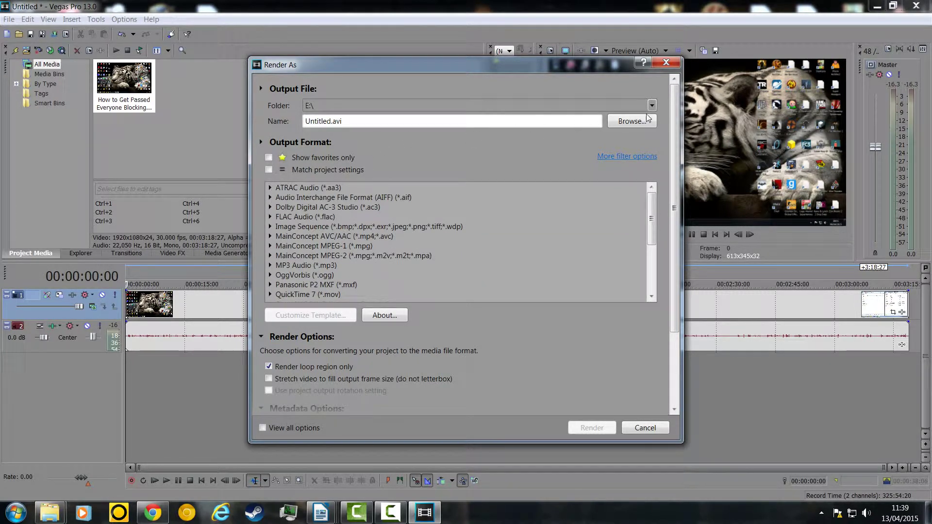
click(383, 316)
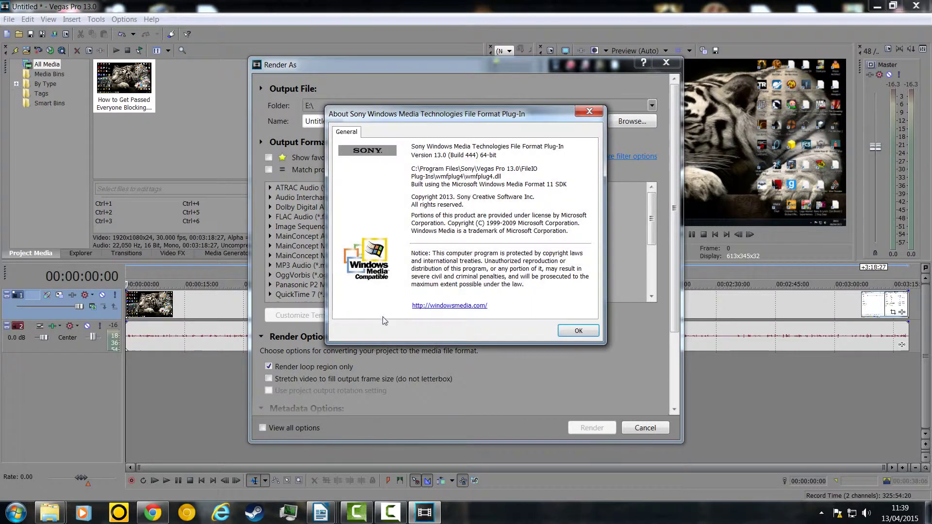
Close the Windows Media plug-in About box.
click(592, 111)
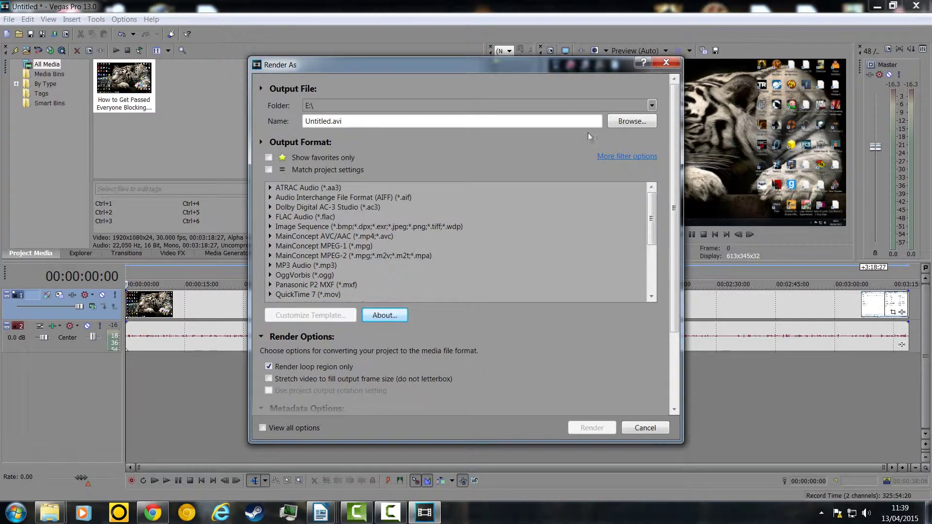
scroll(416, 165, down, 1)
scroll(450, 222, down, 1)
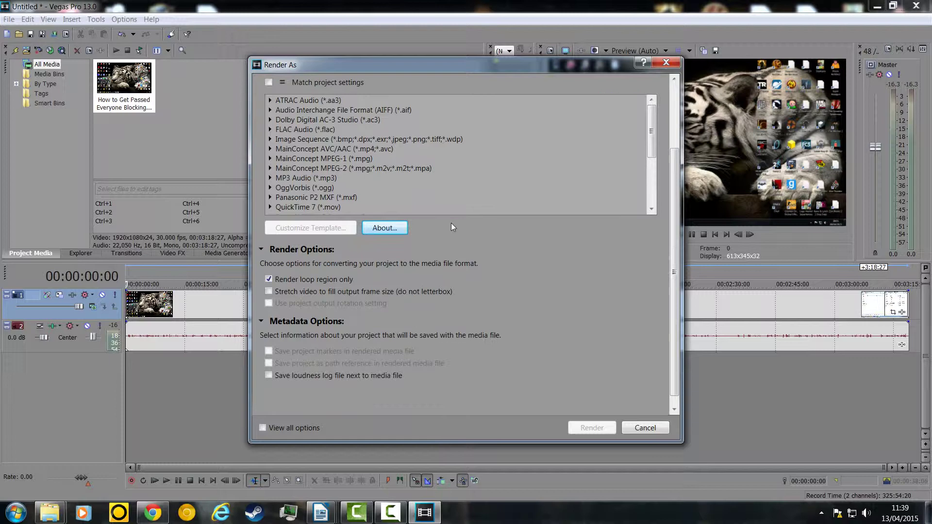
scroll(451, 222, up, 3)
Show the extra output format filter options, then hide them again.
click(622, 146)
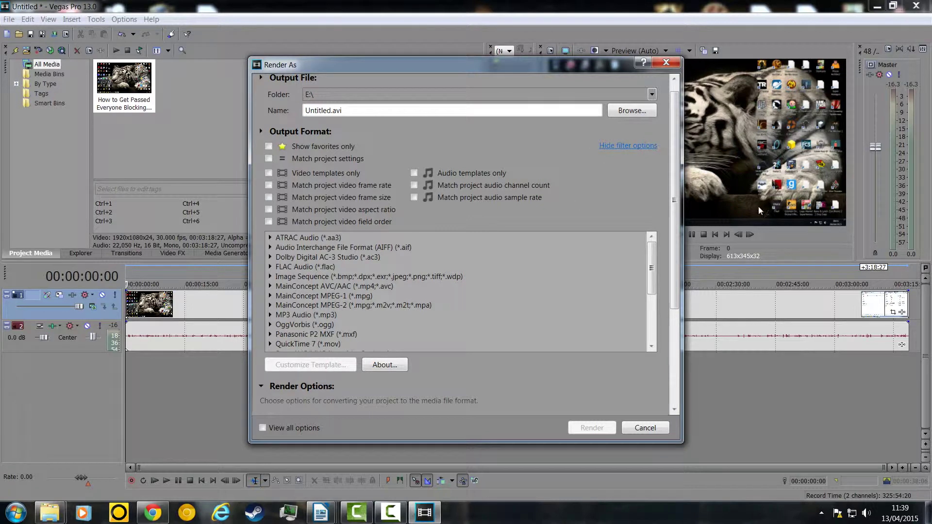
click(636, 146)
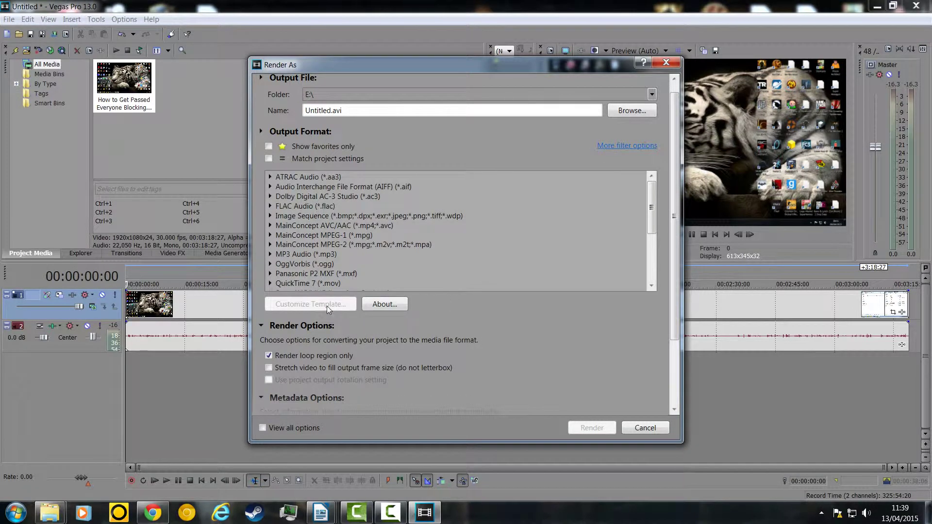
scroll(325, 227, down, 1)
right_click(318, 227)
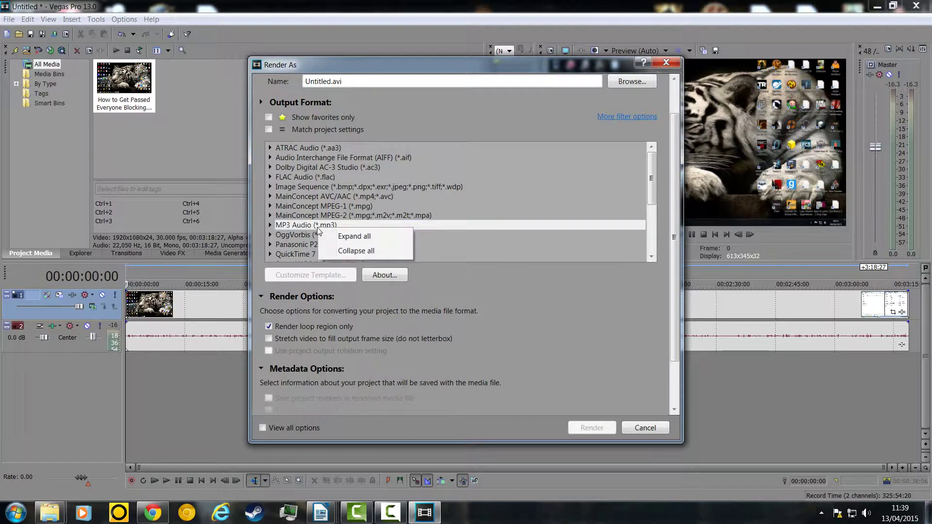
click(427, 388)
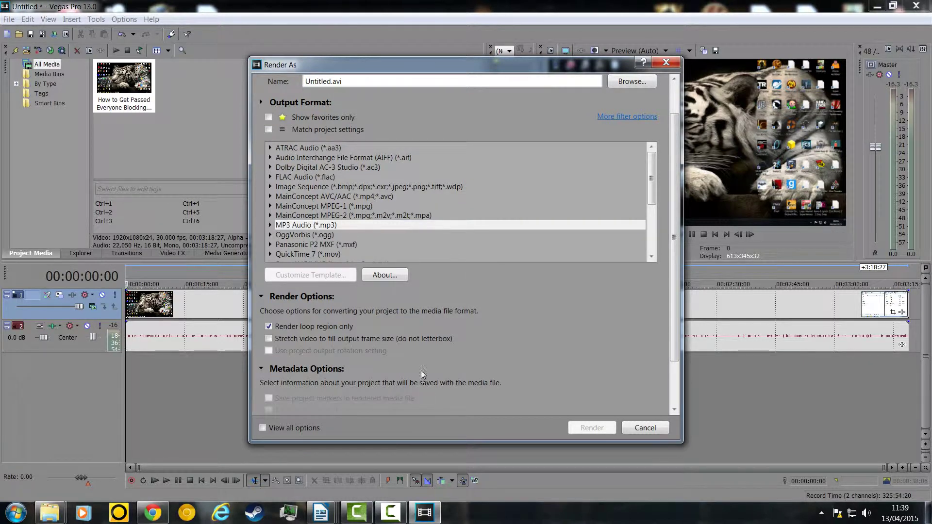
drag(654, 184, 656, 252)
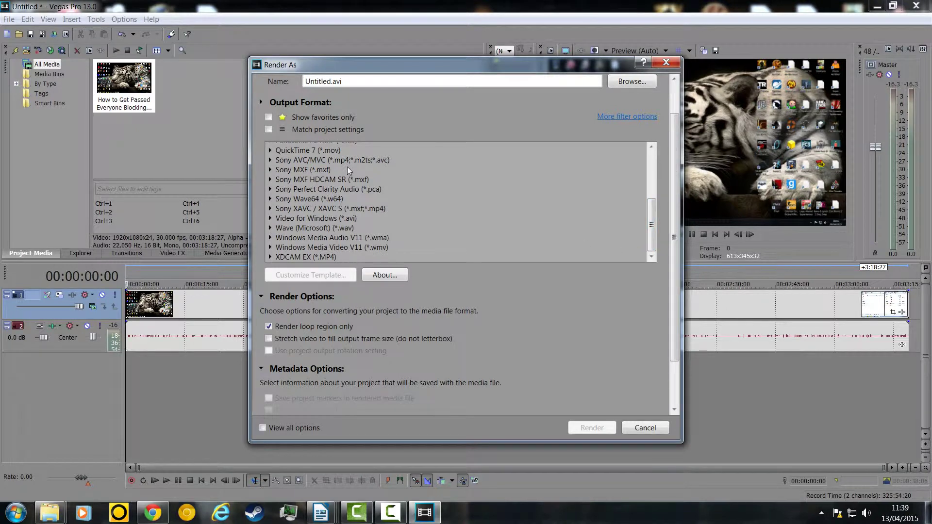
scroll(546, 150, up, 1)
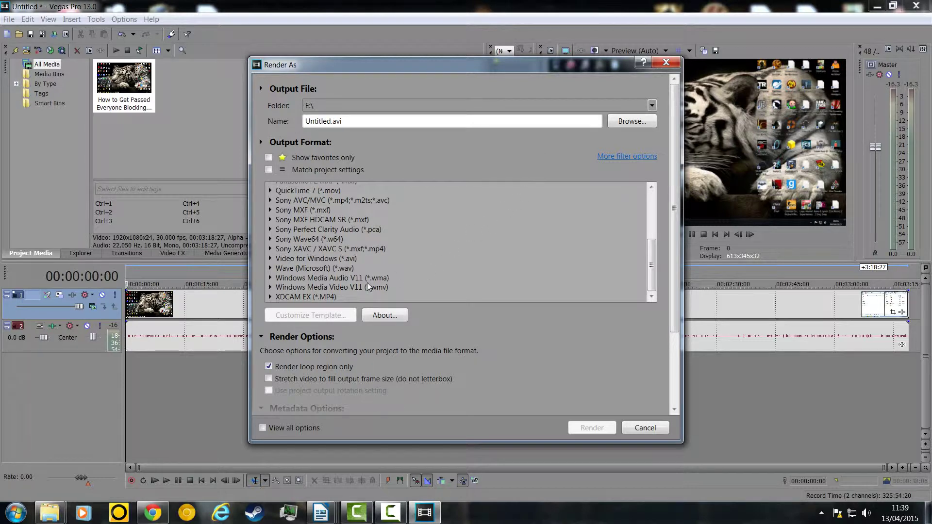
Expand XDCAM EX (*.MP4) to browse its templates, then expand Sony XAVC / XAVC S.
click(271, 296)
scroll(342, 231, down, 1)
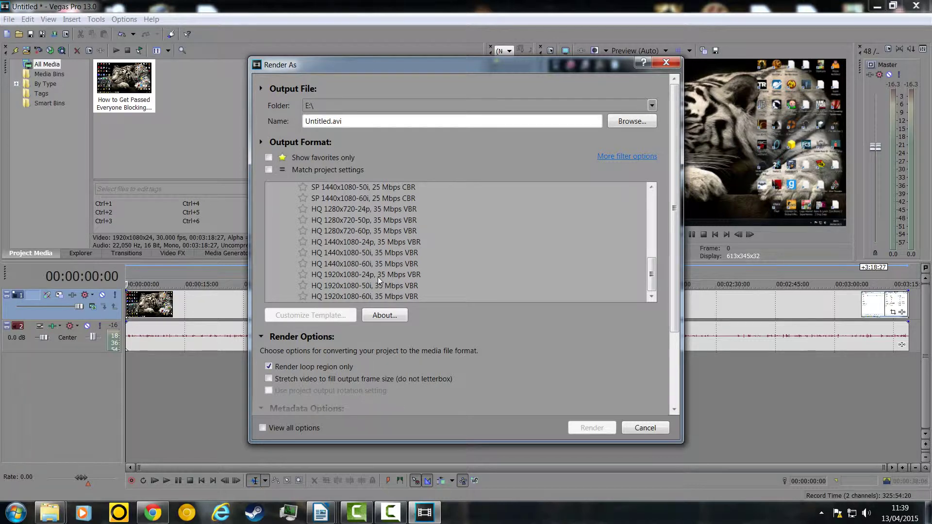
scroll(377, 277, up, 2)
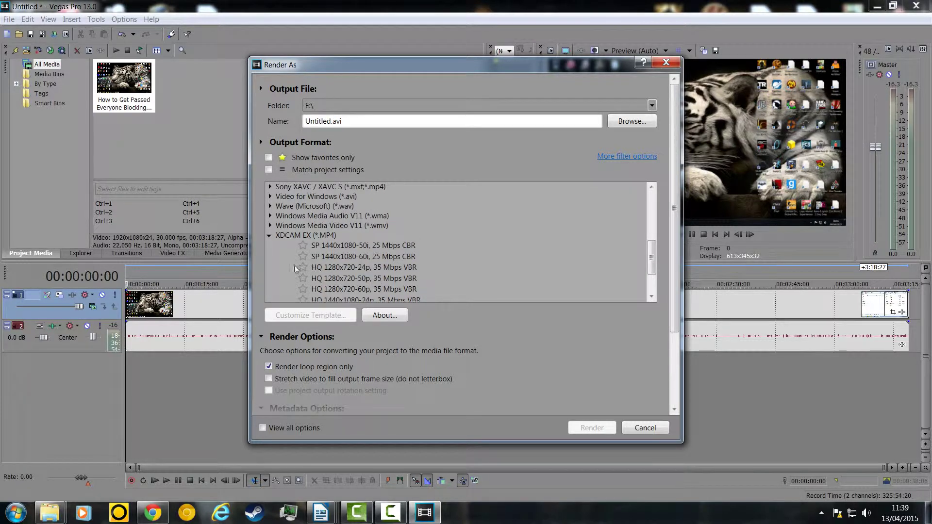
scroll(296, 245, down, 1)
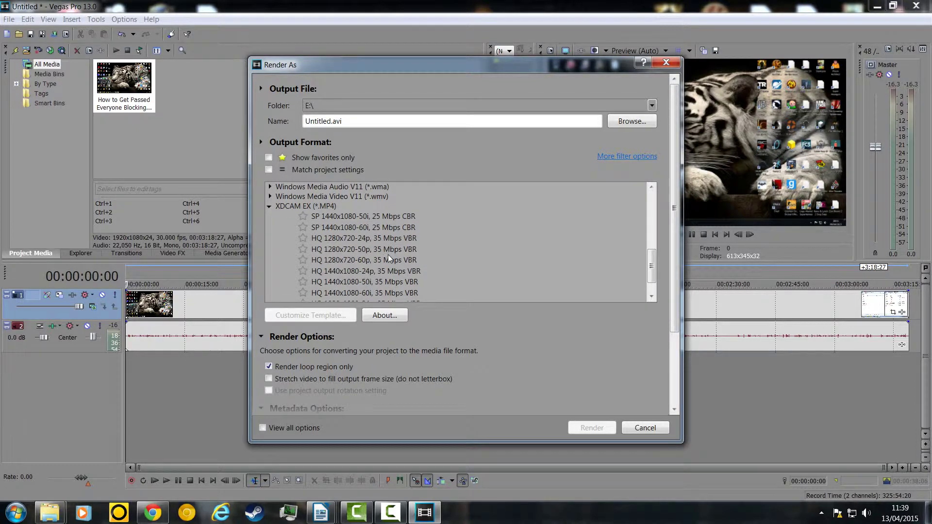
scroll(387, 255, down, 1)
scroll(385, 253, up, 4)
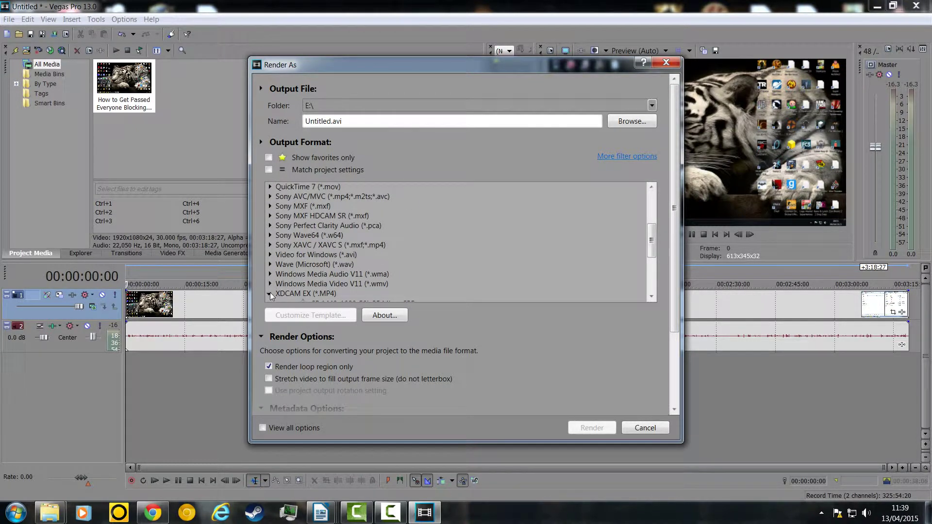
click(269, 245)
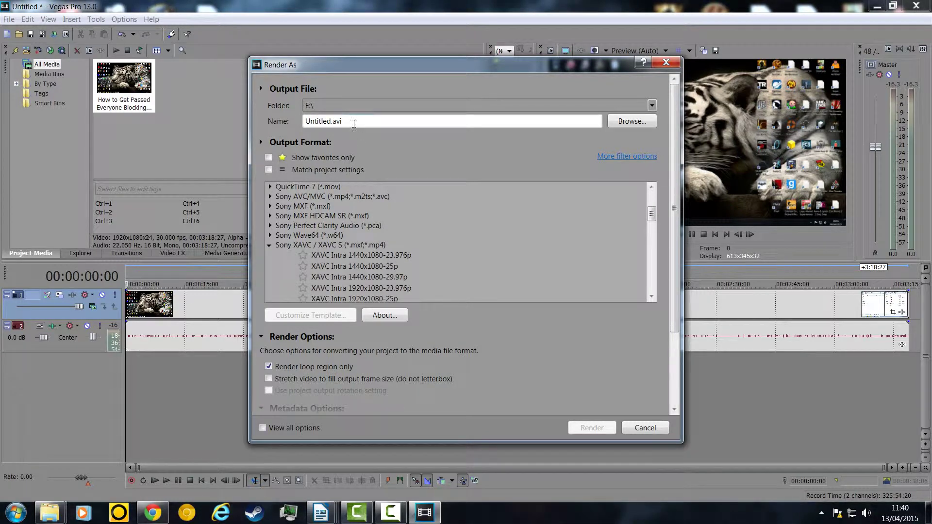
Try the XAVC Intra and XAVC Long 1920x1080-23.976p templates.
scroll(349, 264, down, 1)
click(349, 264)
scroll(349, 263, down, 2)
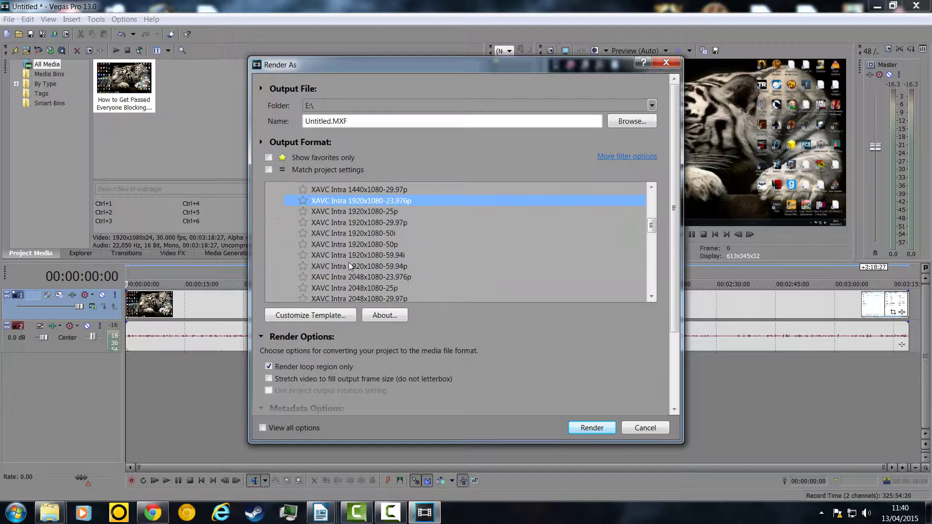
scroll(348, 262, down, 6)
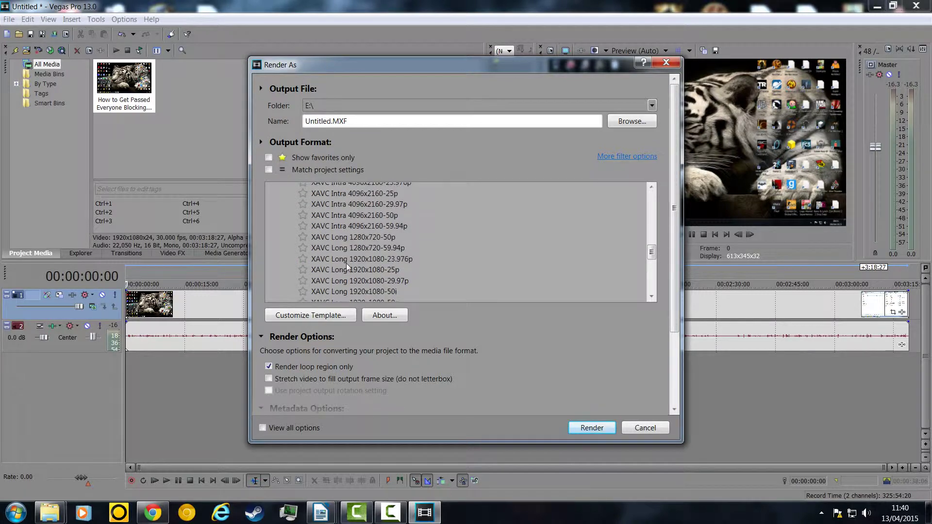
click(346, 261)
scroll(349, 262, down, 5)
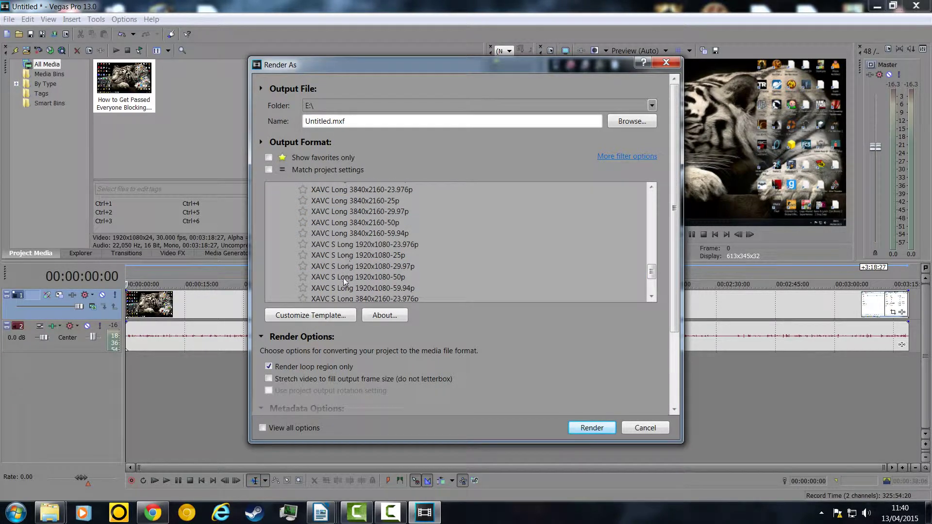
Try XAVC S Long 1920x1080-50p, then settle on XAVC S Long 1920x1080-25p.
click(345, 277)
scroll(387, 276, down, 3)
scroll(374, 264, up, 2)
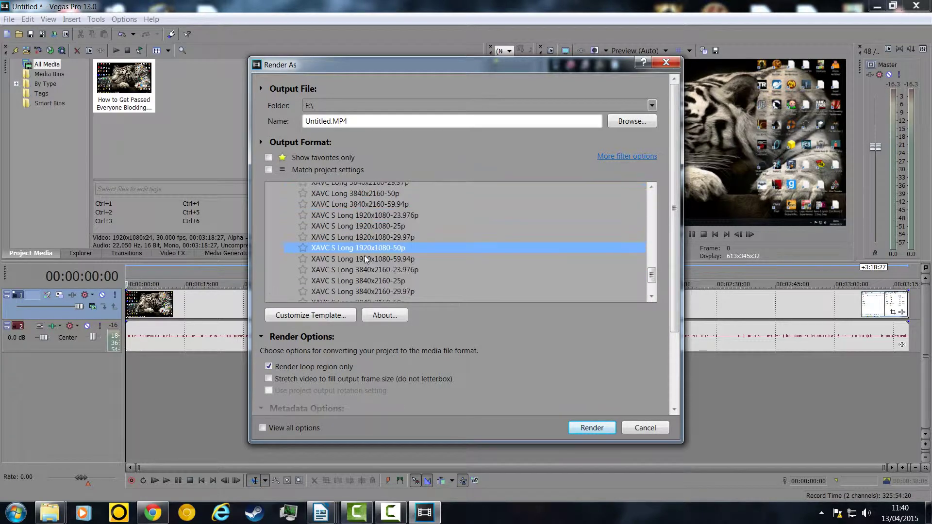
scroll(383, 247, up, 1)
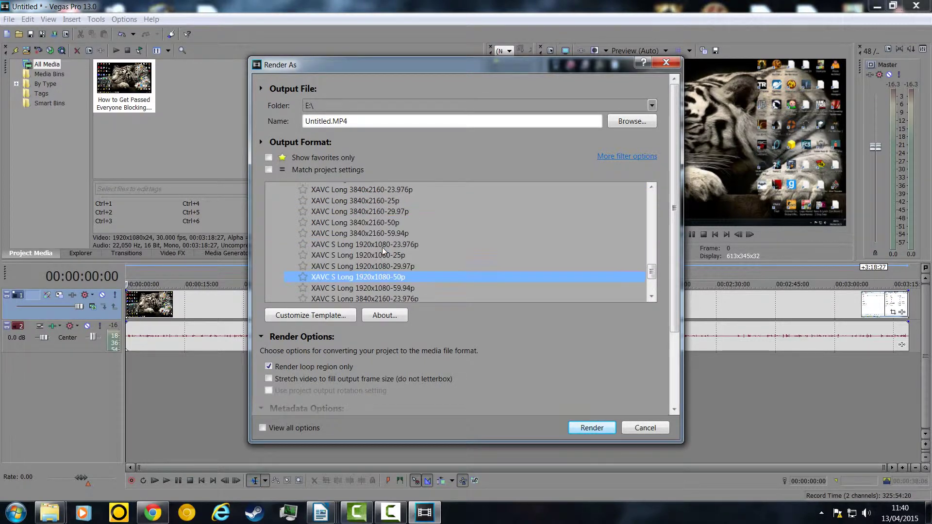
click(388, 254)
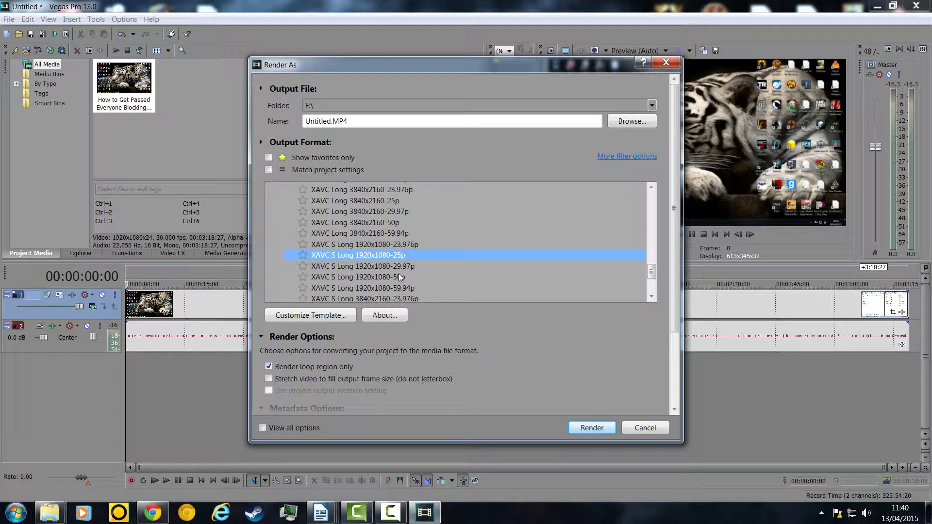
scroll(380, 257, up, 4)
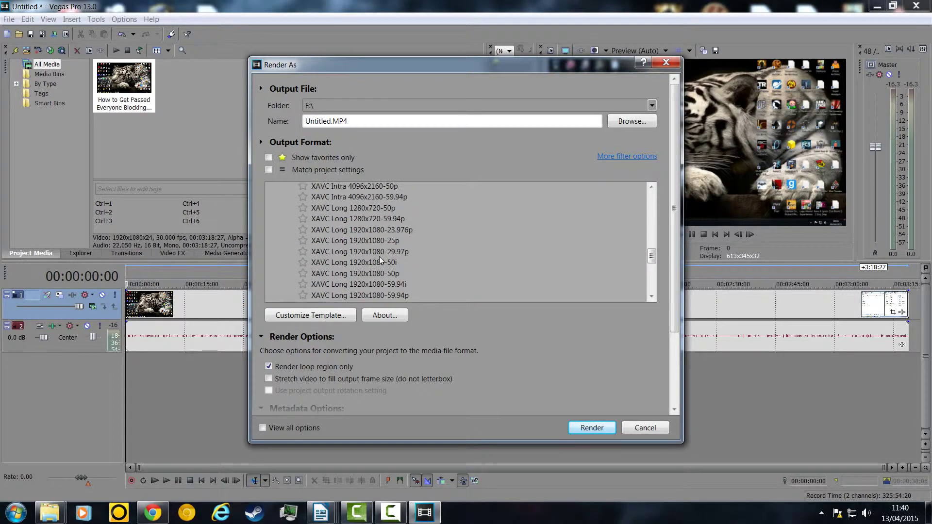
scroll(379, 249, up, 7)
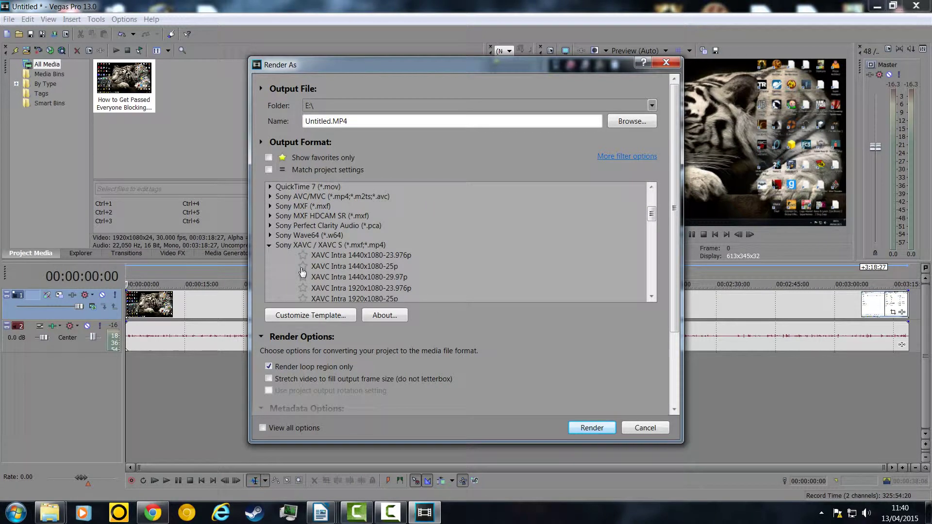
Collapse Sony XAVC, expand MainConcept AVC/AAC, and pick the Sony Tablet 1080p template.
click(275, 245)
scroll(298, 235, up, 4)
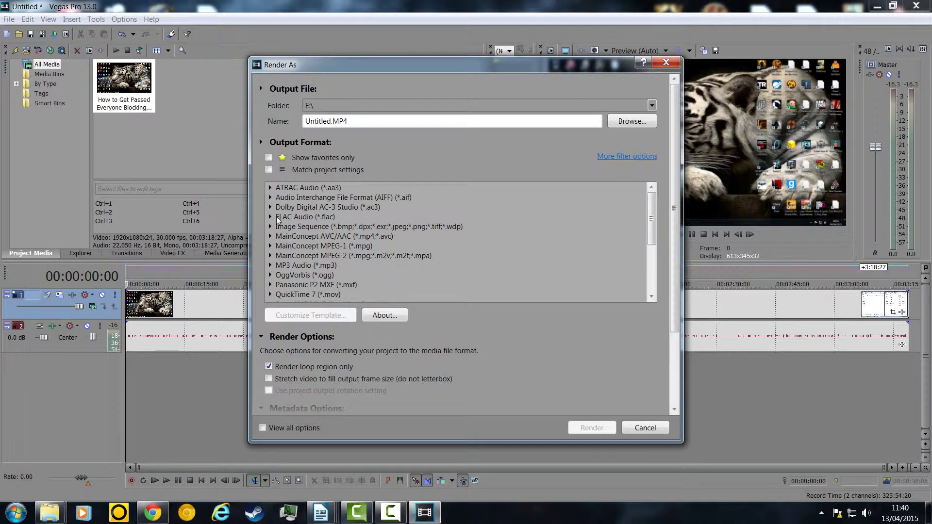
click(270, 236)
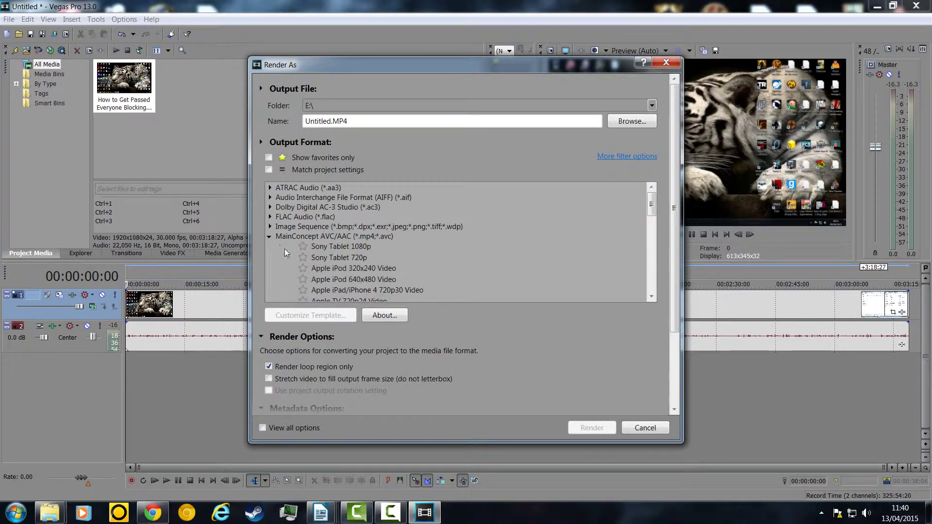
click(315, 246)
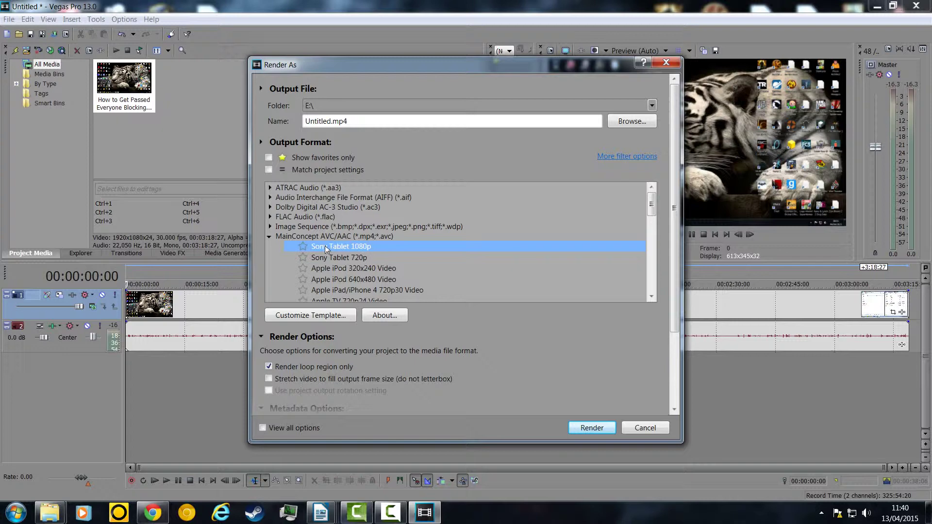
scroll(333, 238, down, 1)
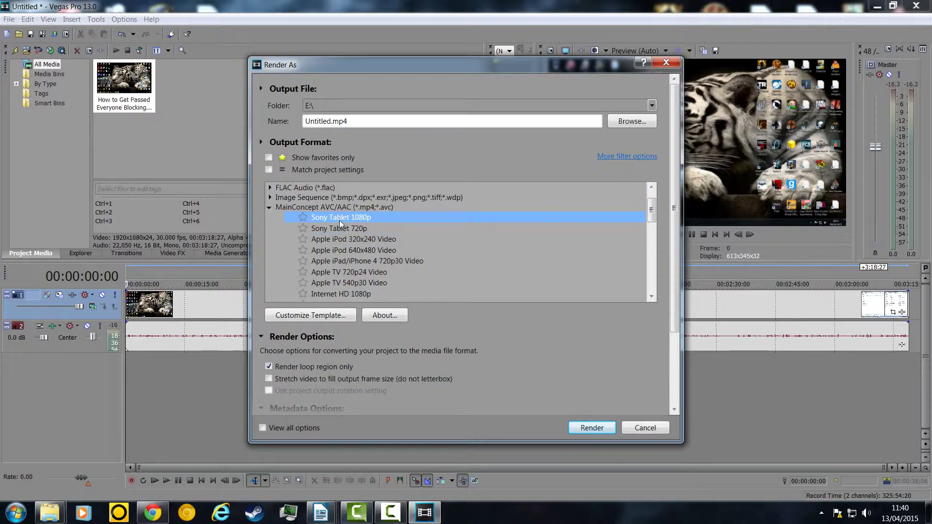
scroll(346, 237, down, 1)
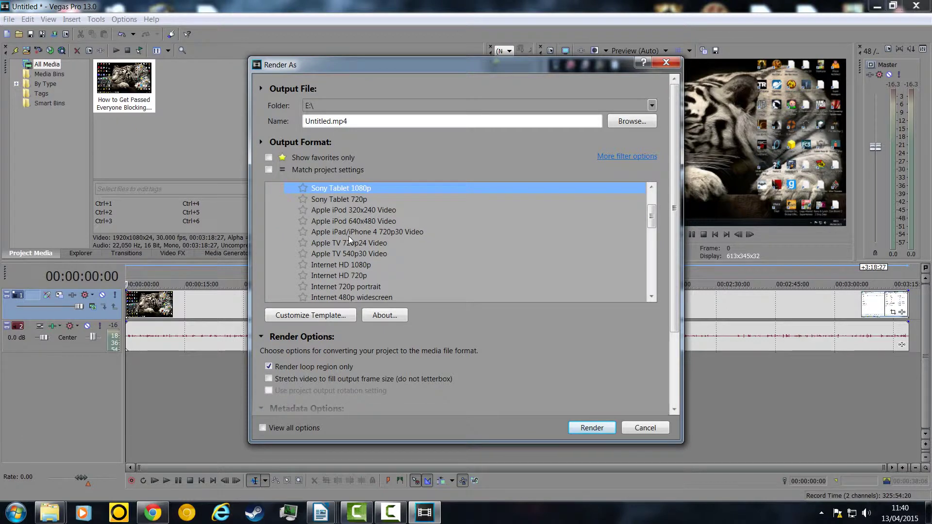
Switch to the MainConcept AVC/AAC Internet HD 1080p template.
click(362, 264)
scroll(360, 261, down, 1)
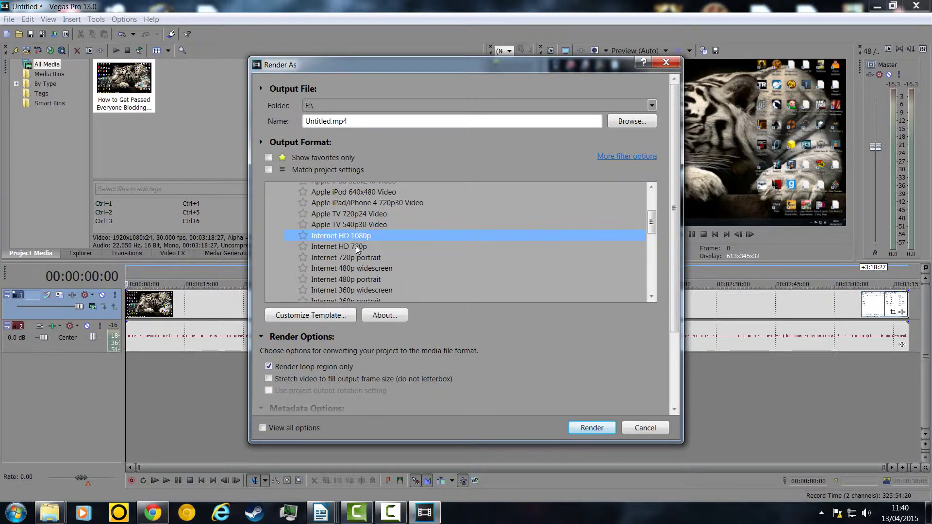
scroll(357, 248, down, 2)
scroll(356, 246, down, 1)
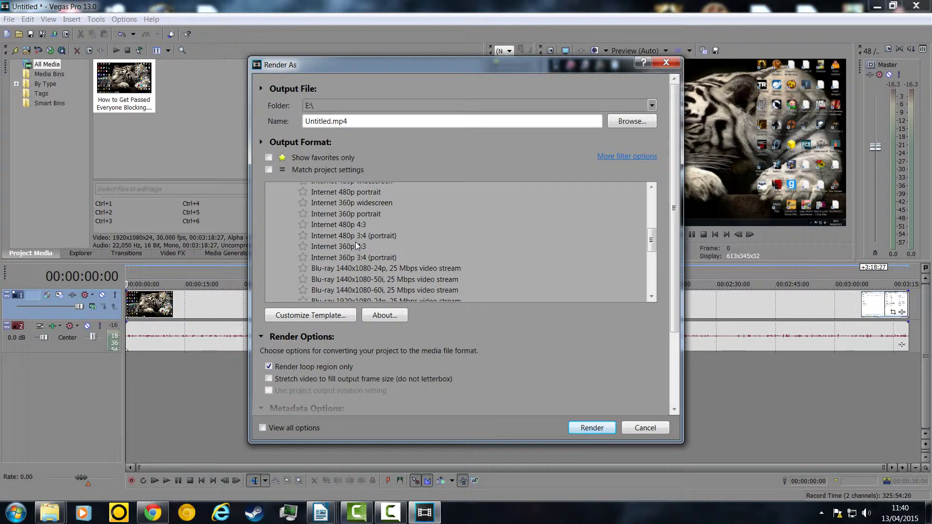
scroll(359, 272, down, 2)
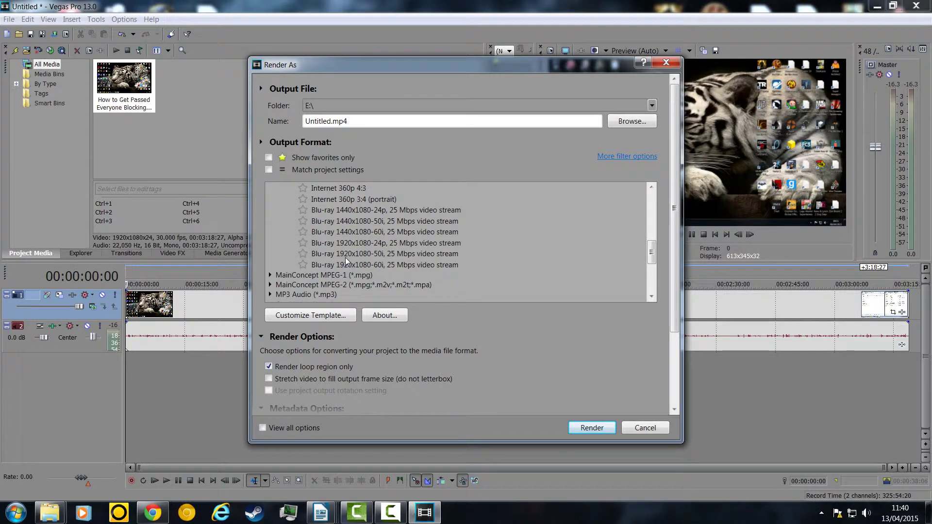
scroll(345, 257, up, 4)
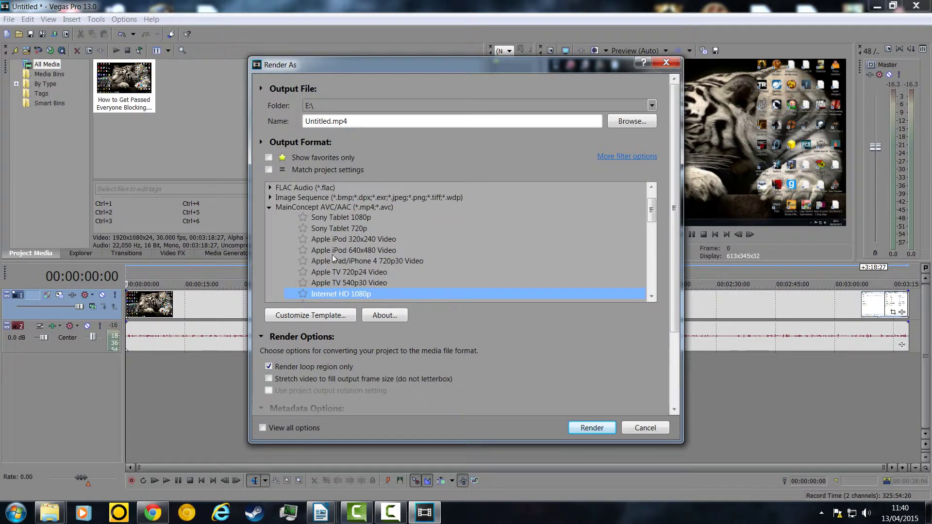
Collapse the MainConcept AVC/AAC group and scroll down the format list.
click(271, 207)
scroll(287, 217, down, 1)
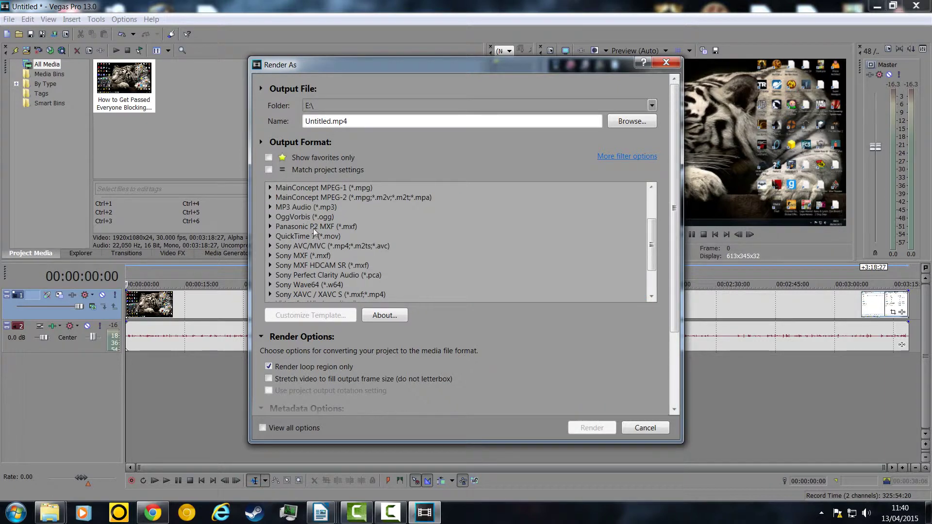
scroll(316, 228, down, 1)
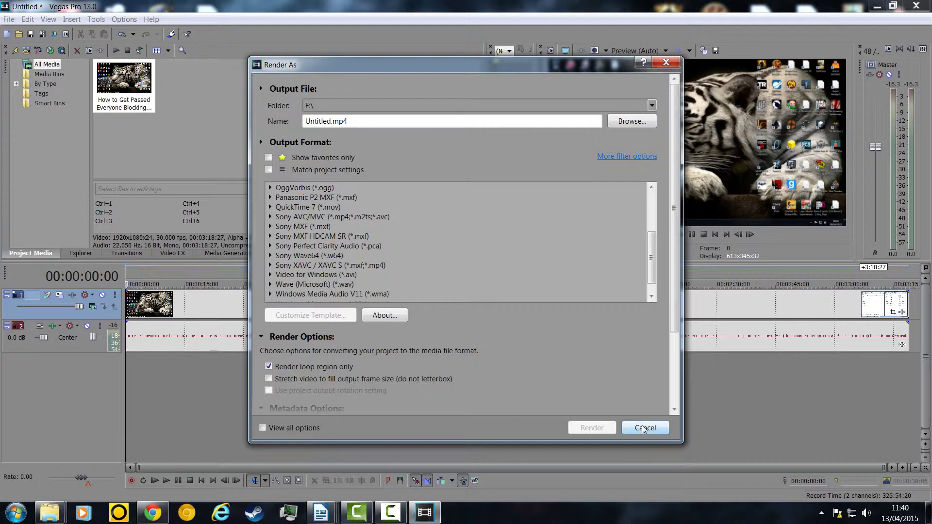